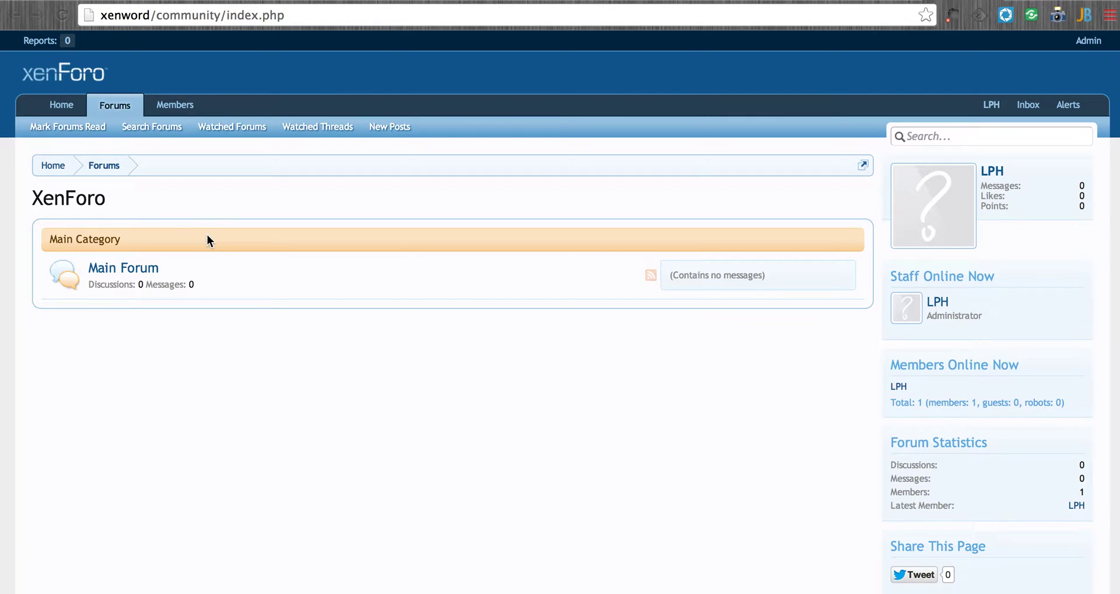
- Look over the Main Forum on the XenForo site and the WordPress dashboard of the fresh installations
click(104, 270)
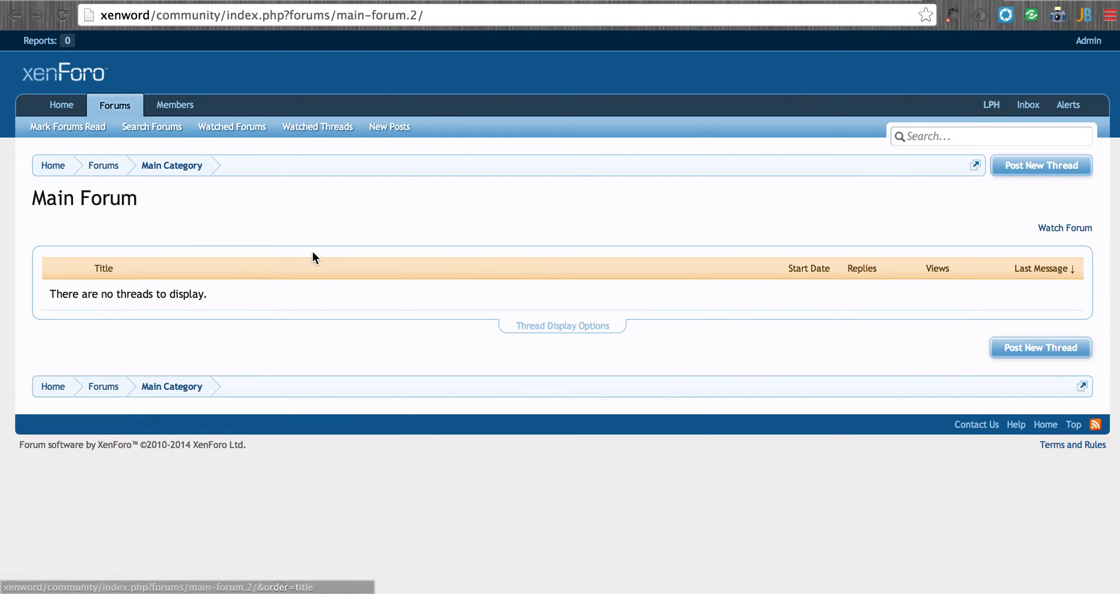
click(105, 167)
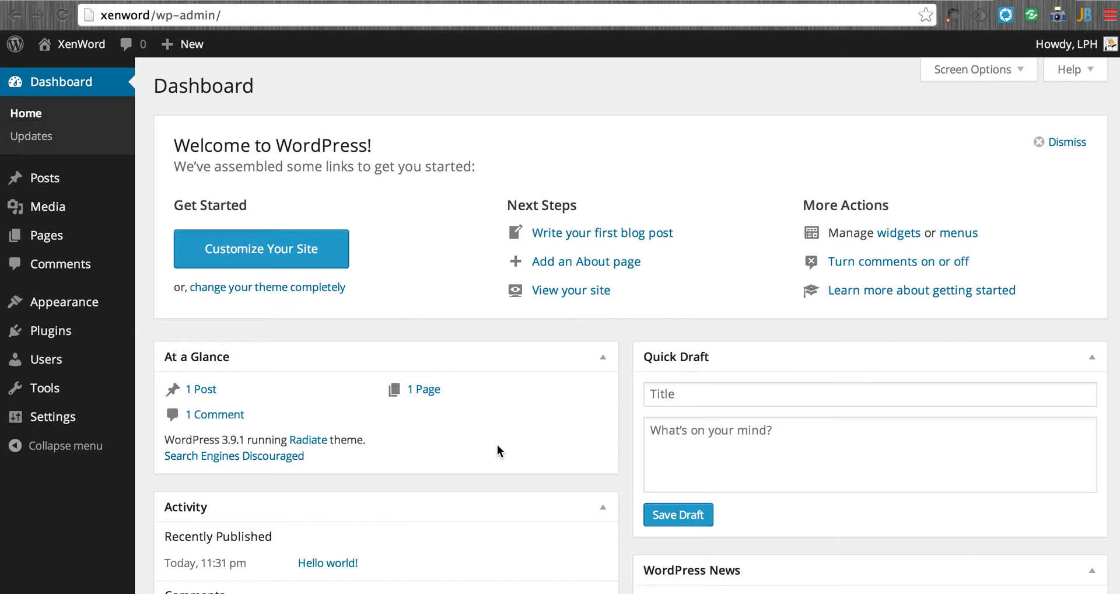
scroll(497, 444, down, 5)
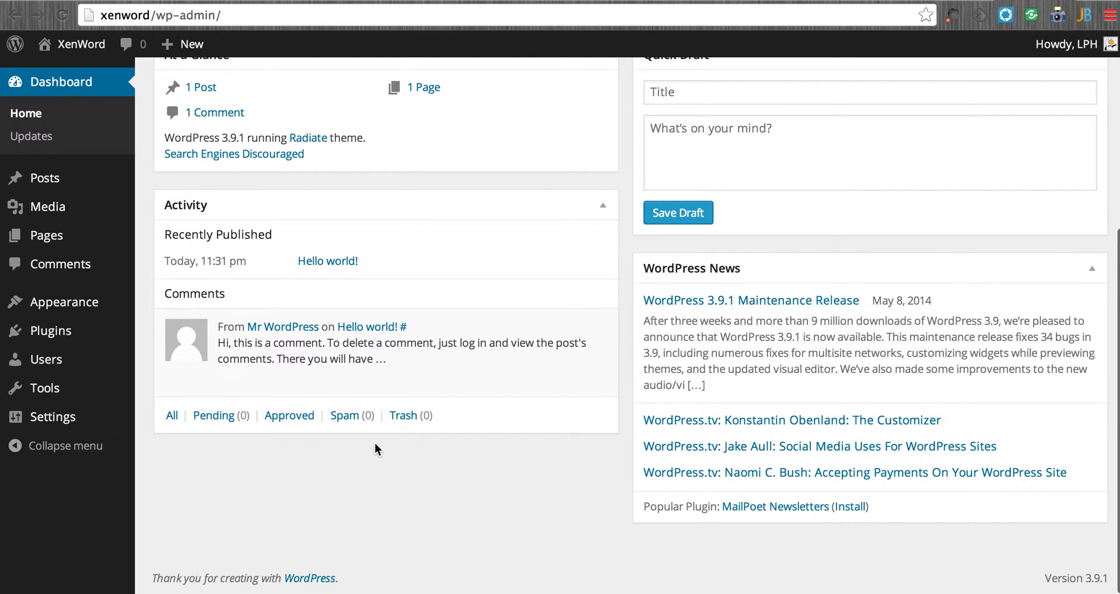
scroll(374, 443, up, 5)
- Open the Uncategorized post category for editing in WordPress
mouse_move(66, 188)
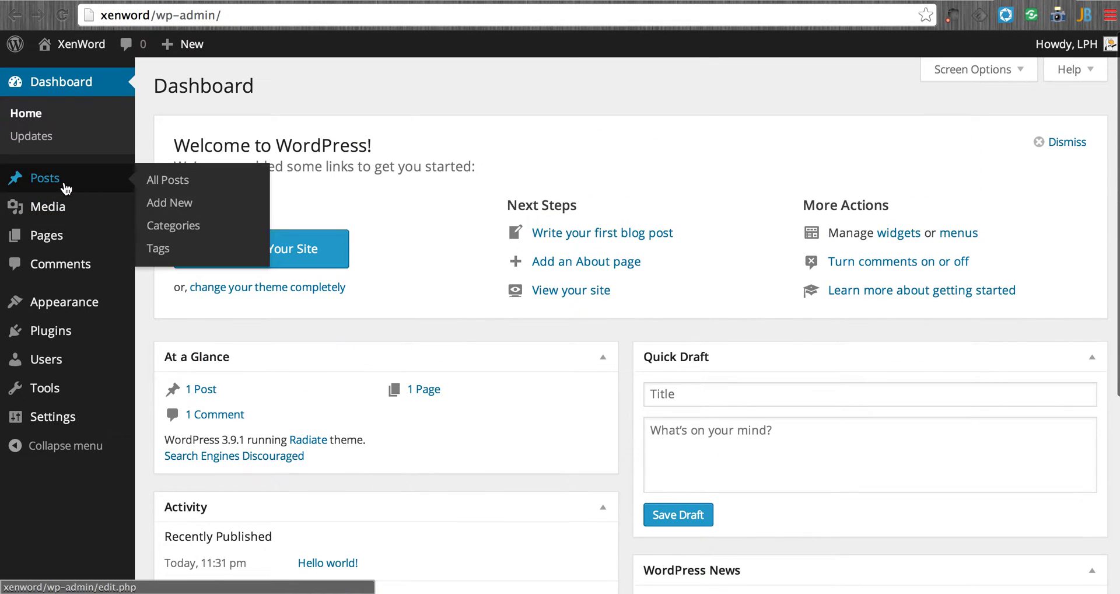
click(173, 226)
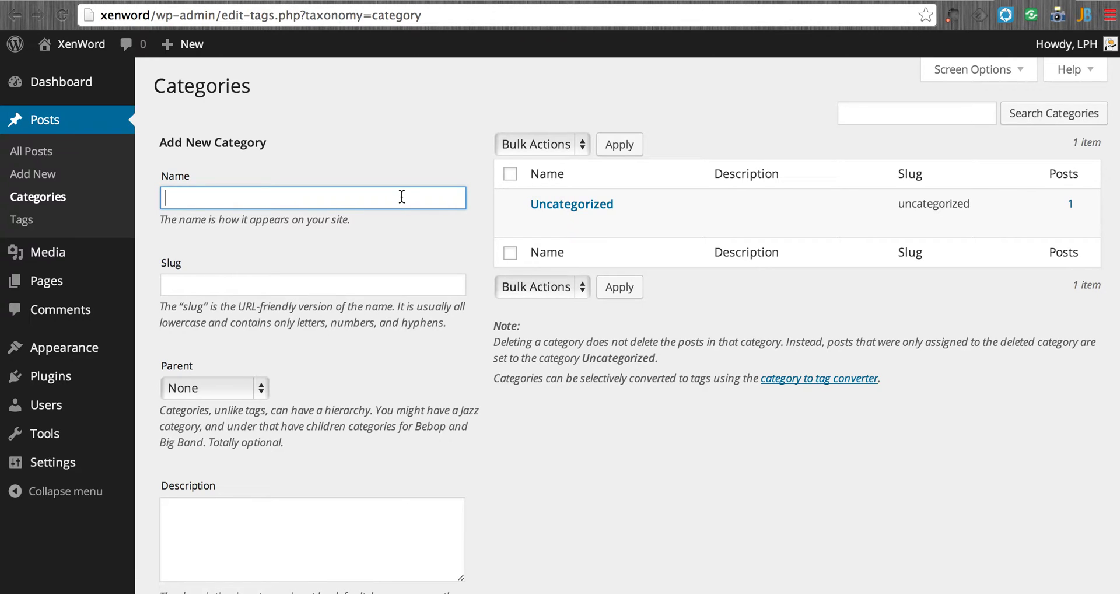
mouse_move(652, 198)
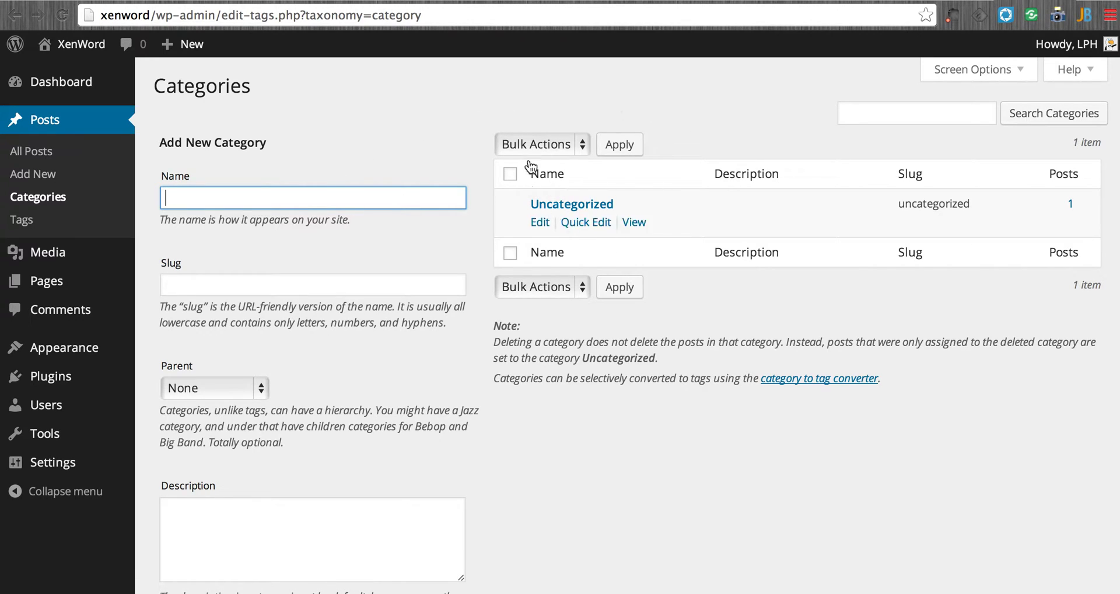
click(541, 225)
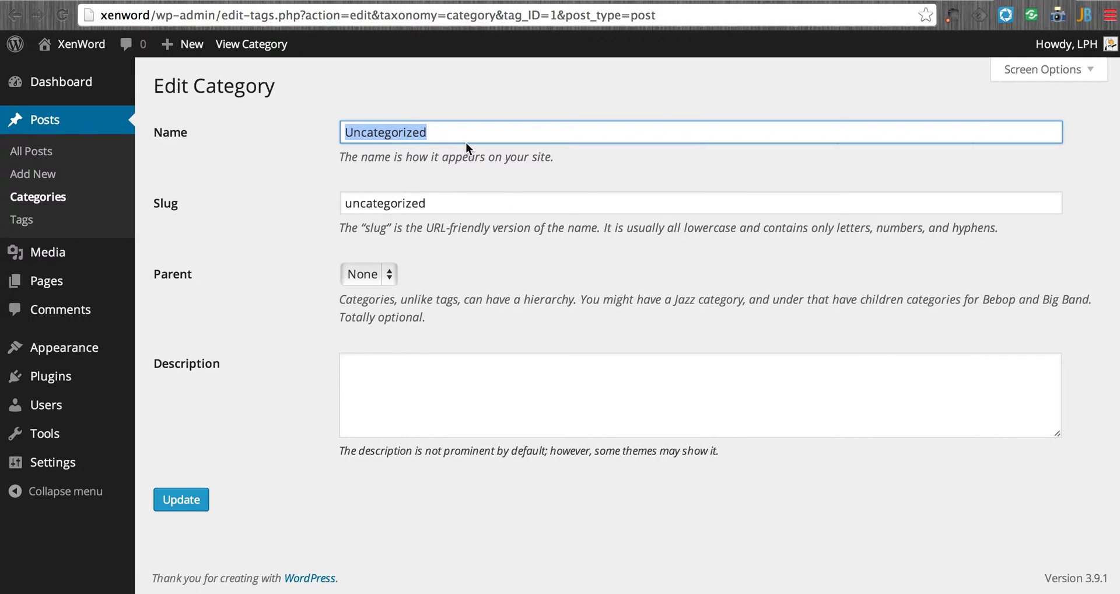
- Rename the category as Announcements, set its slug to announcements and save the update
text(Announceme)
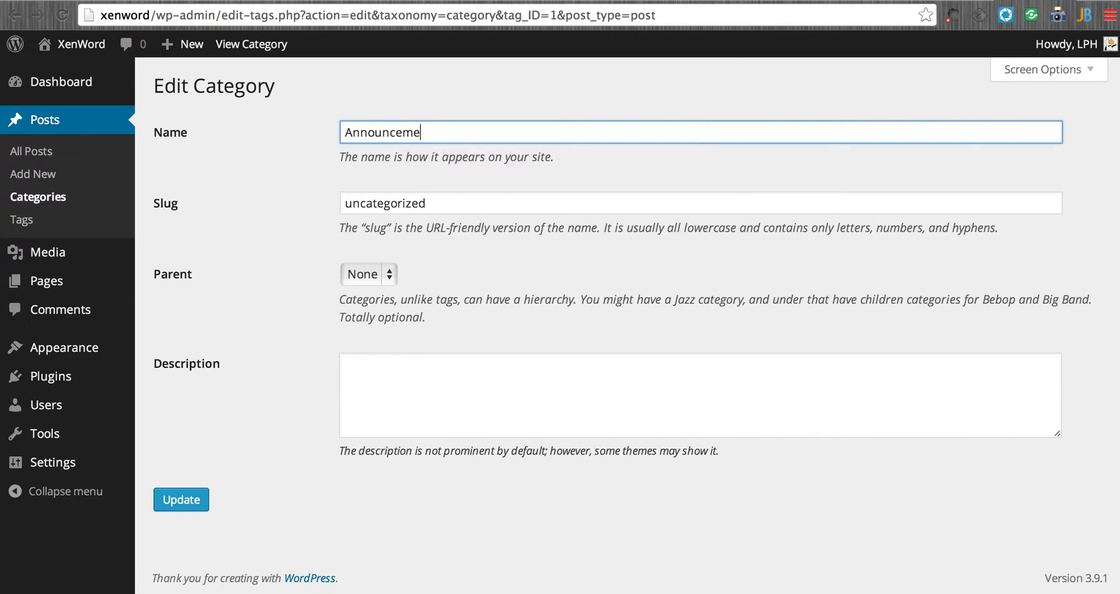
text(nts)
key(Tab)
text(announc)
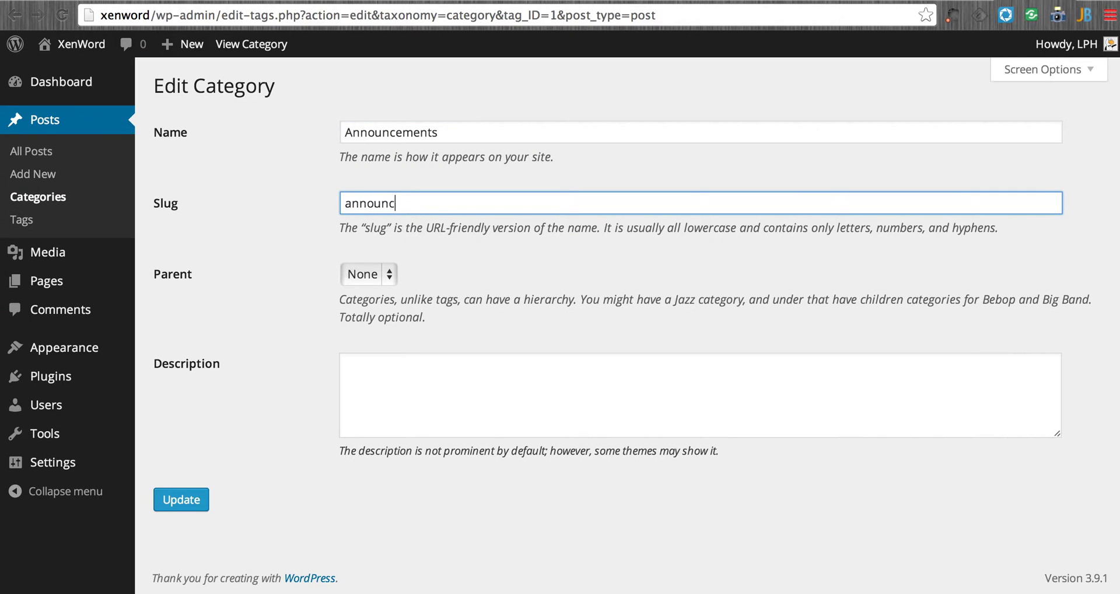
text(ements)
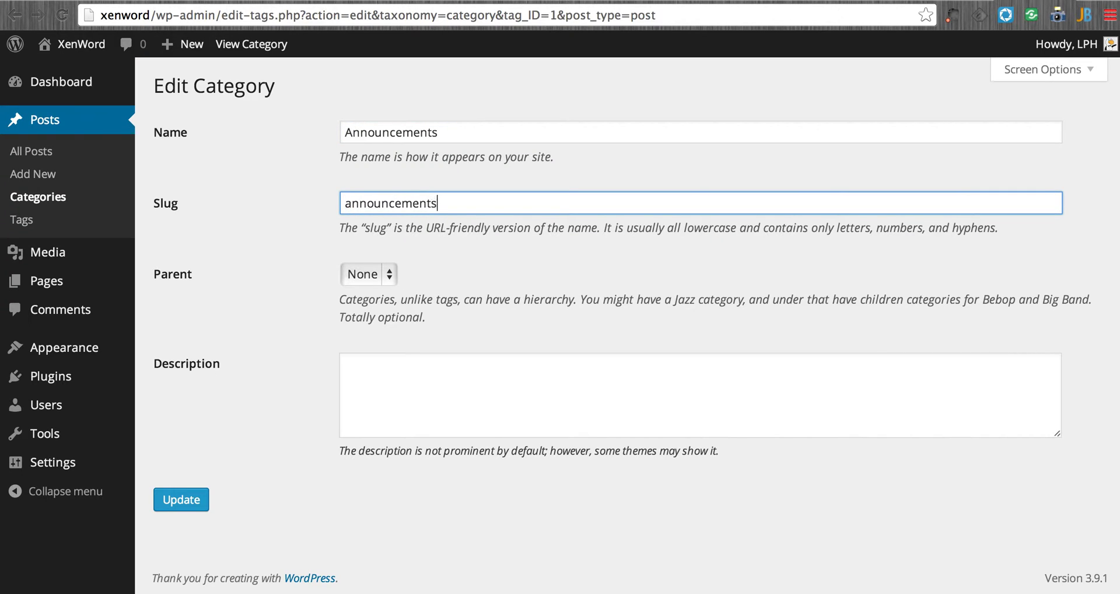
click(173, 502)
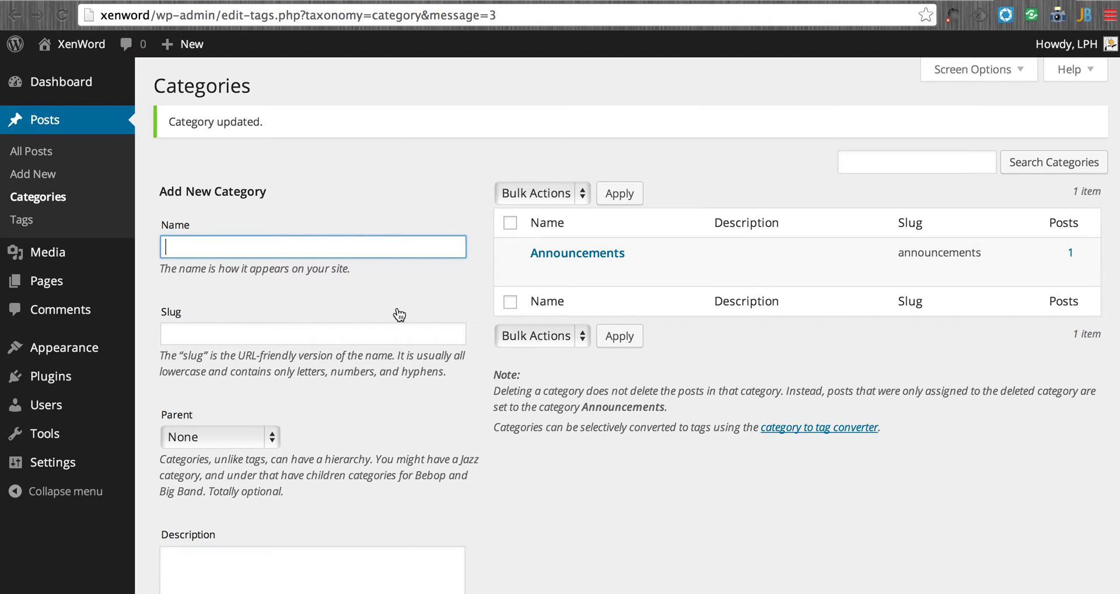
- Switch to the XenForo admin control panel and open the Main Forum node for editing
mouse_move(600, 269)
key(ctrl+Tab)
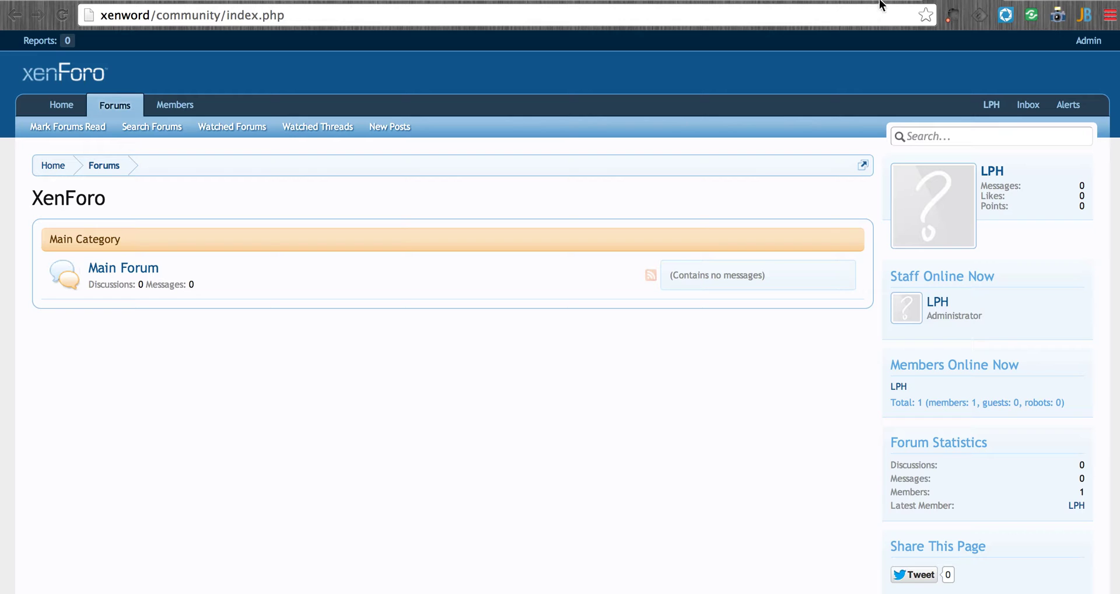
key(ctrl+Tab)
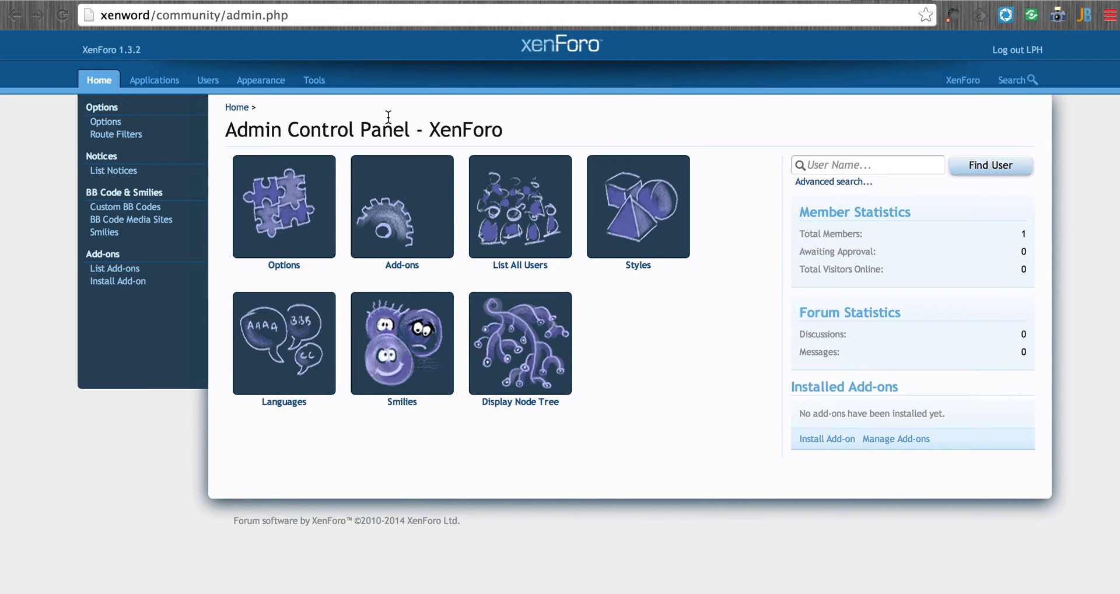
click(165, 86)
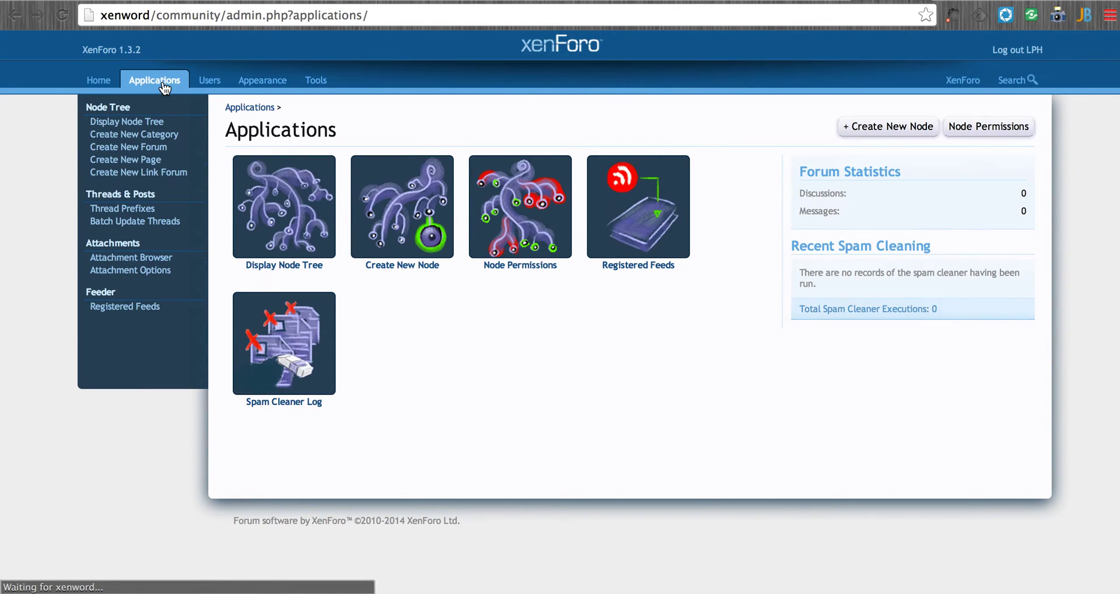
click(265, 190)
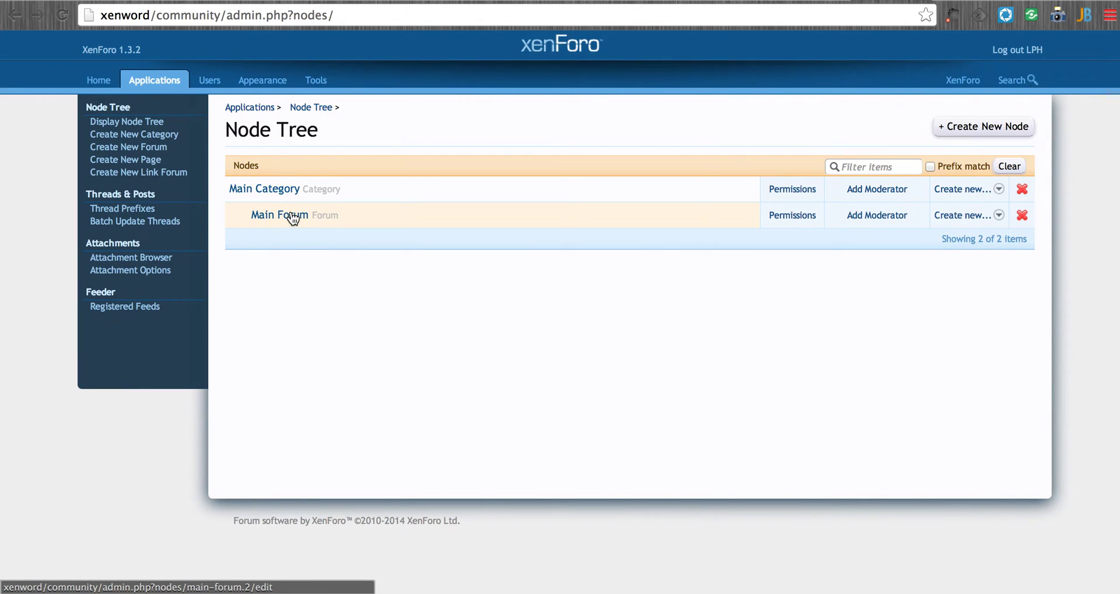
click(292, 218)
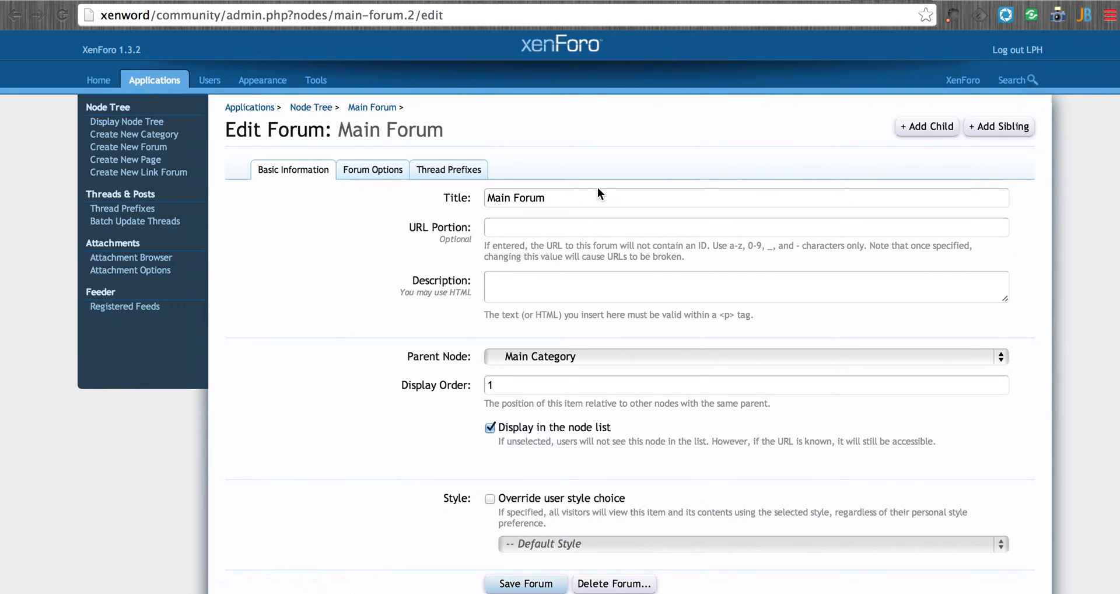
- Set the forum's title to Announcements, save it and refresh the public forum list
click(550, 198)
key(super+a)
text(An)
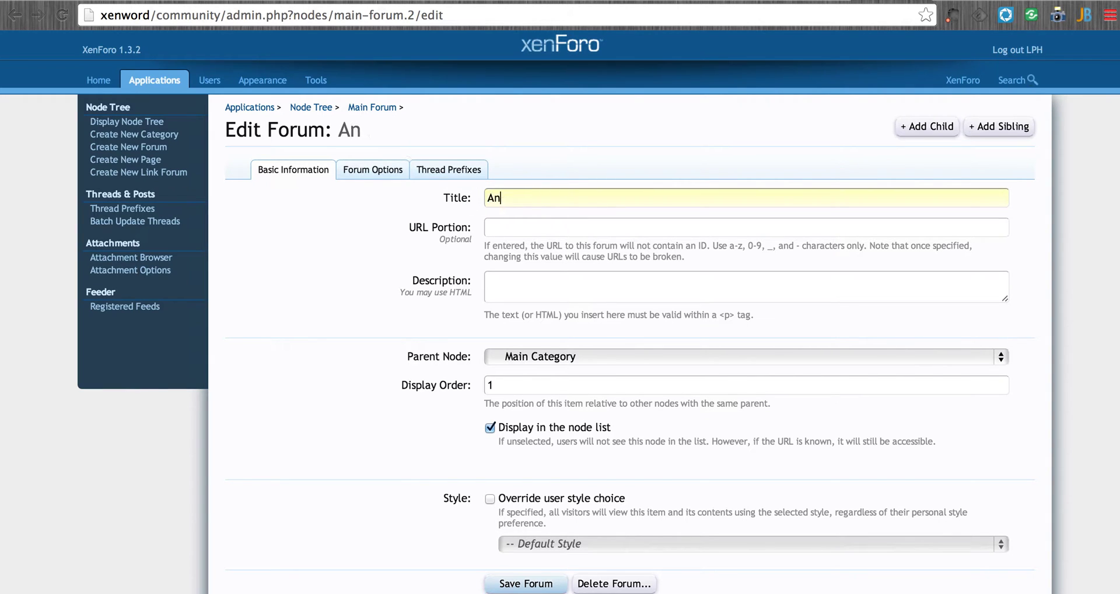
text(nouncements)
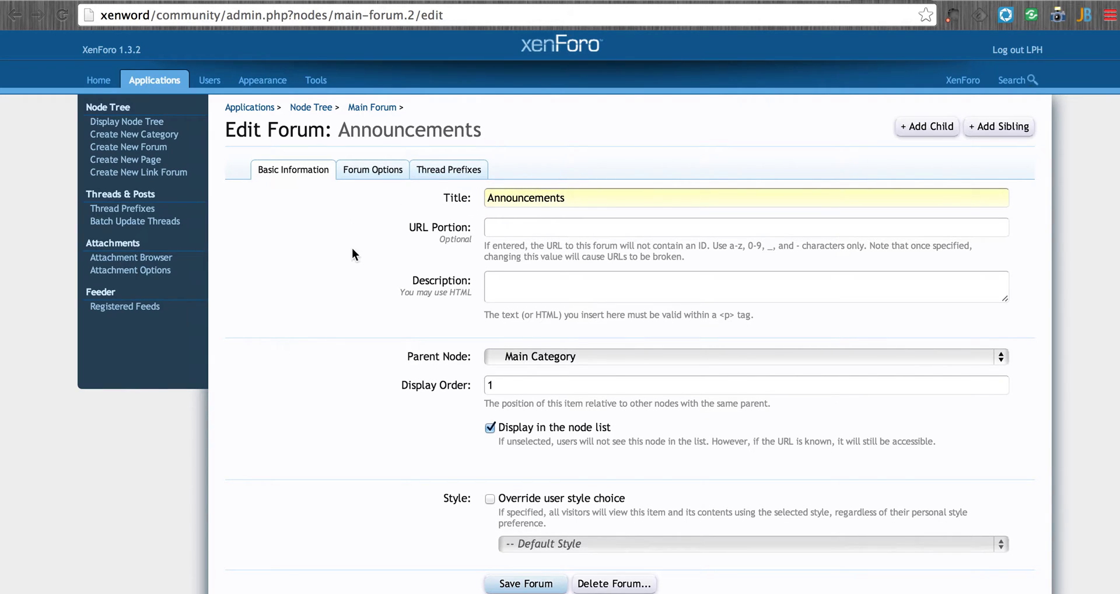
scroll(352, 251, down, 3)
click(521, 513)
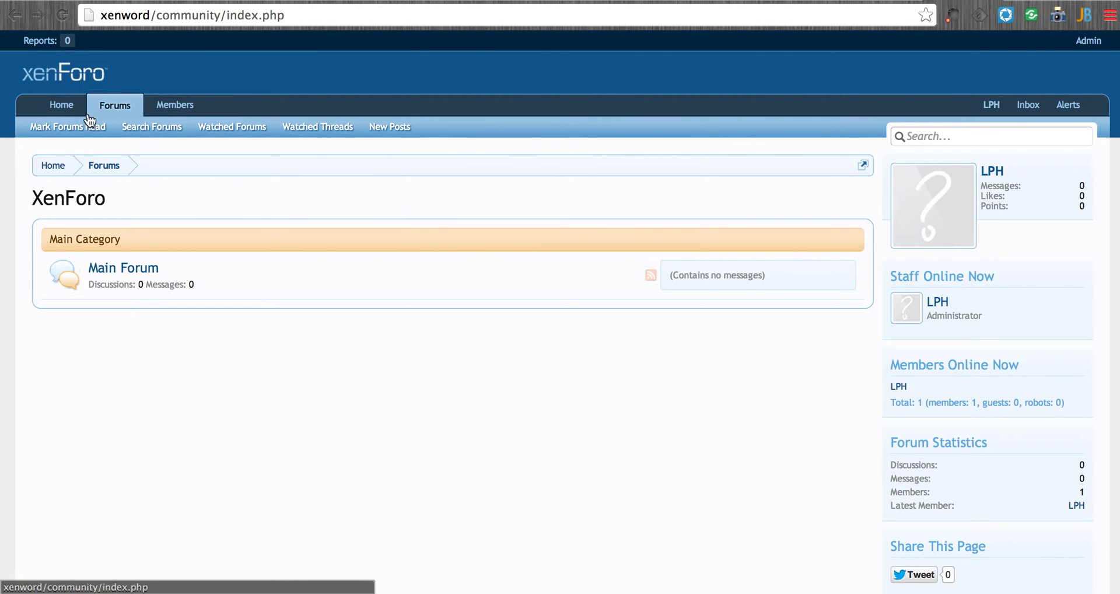
click(63, 16)
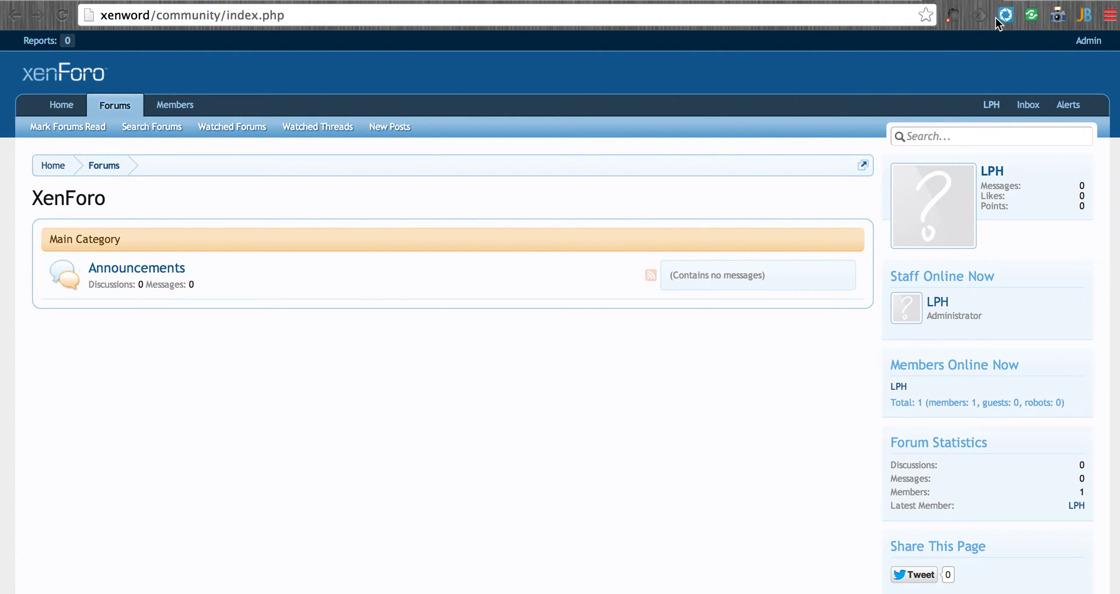
- Switch to Finder and copy the xenword-1.0.5.02 plugin folder from htdocs
click(1020, 2)
key(super+Tab)
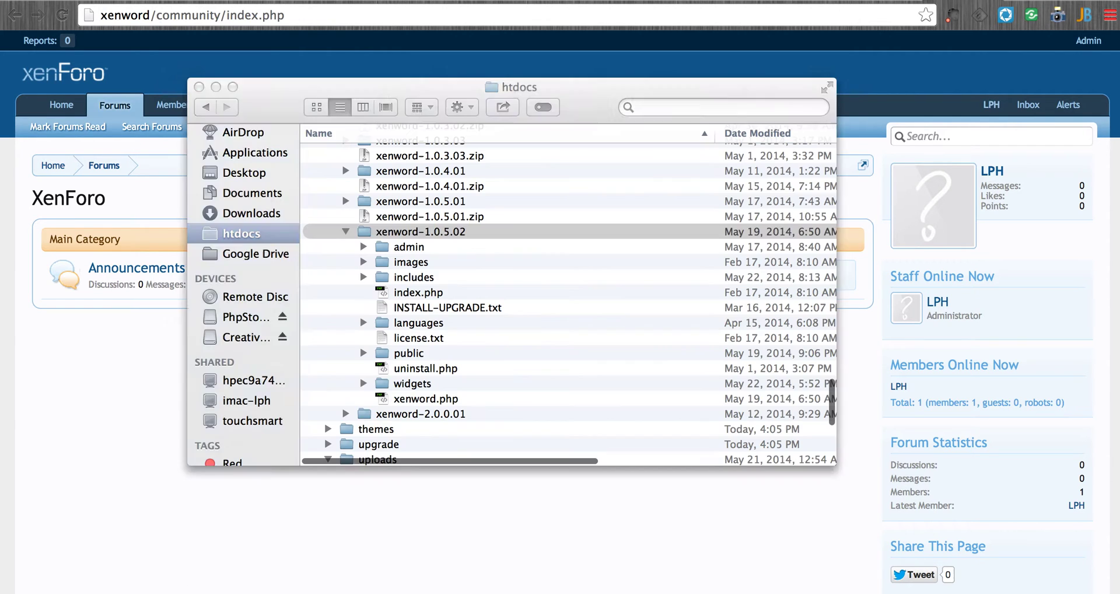
right_click(401, 233)
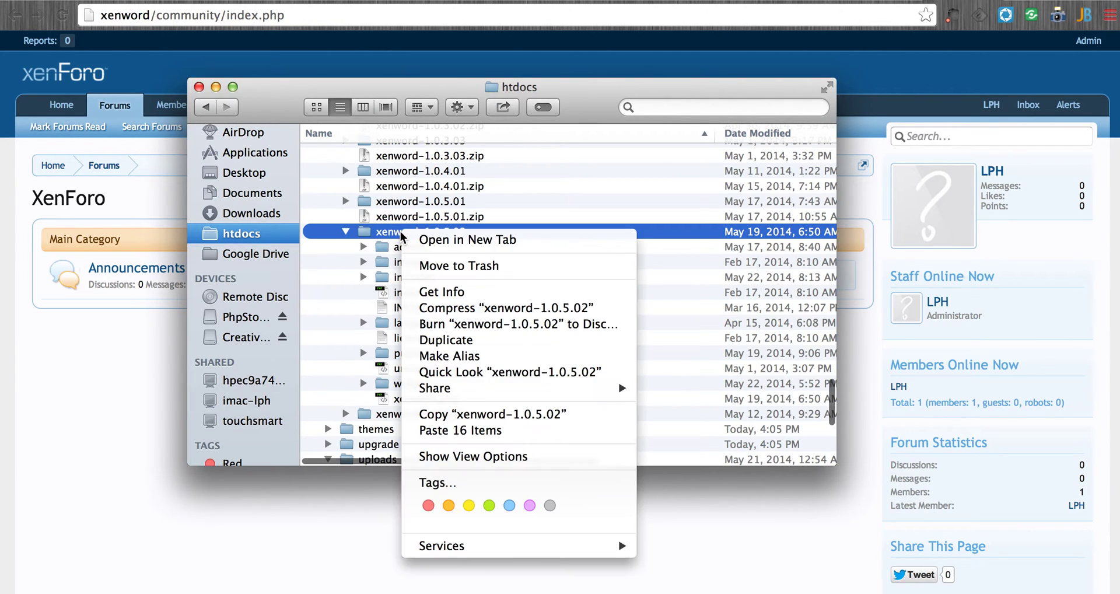
click(443, 418)
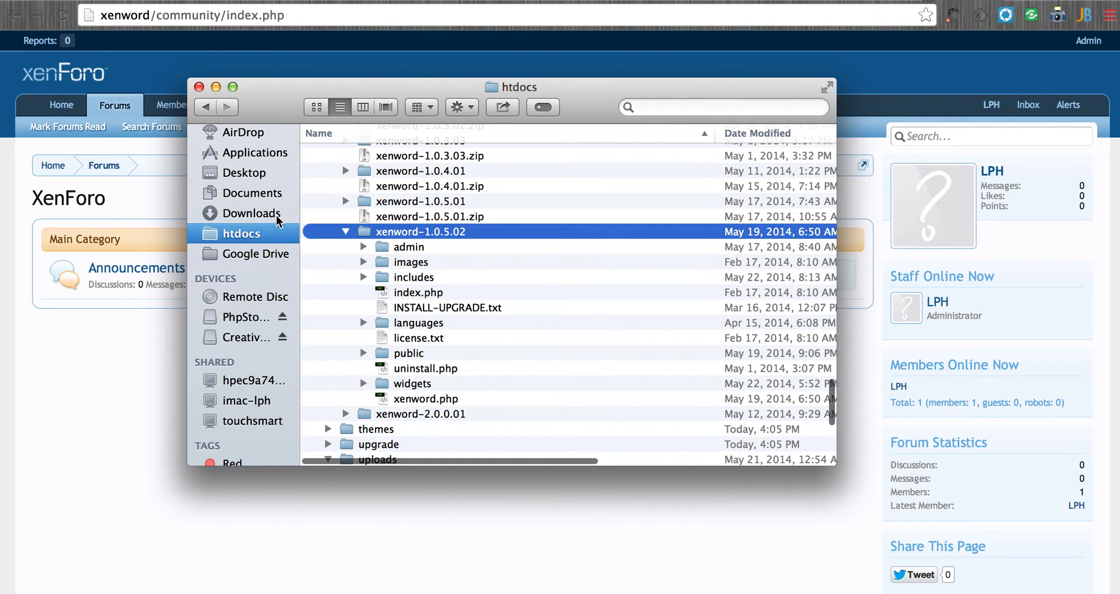
- Paste the copied xenword-1.0.5.02 folder into wp-content/plugins of the XenWord Development folder in Documents
click(276, 195)
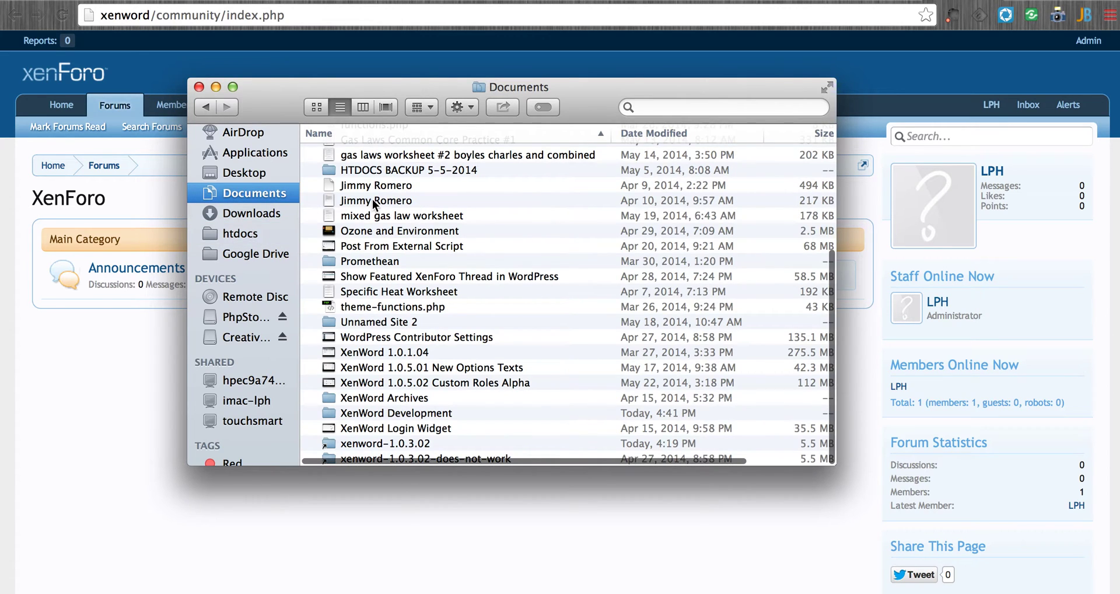
double_click(366, 412)
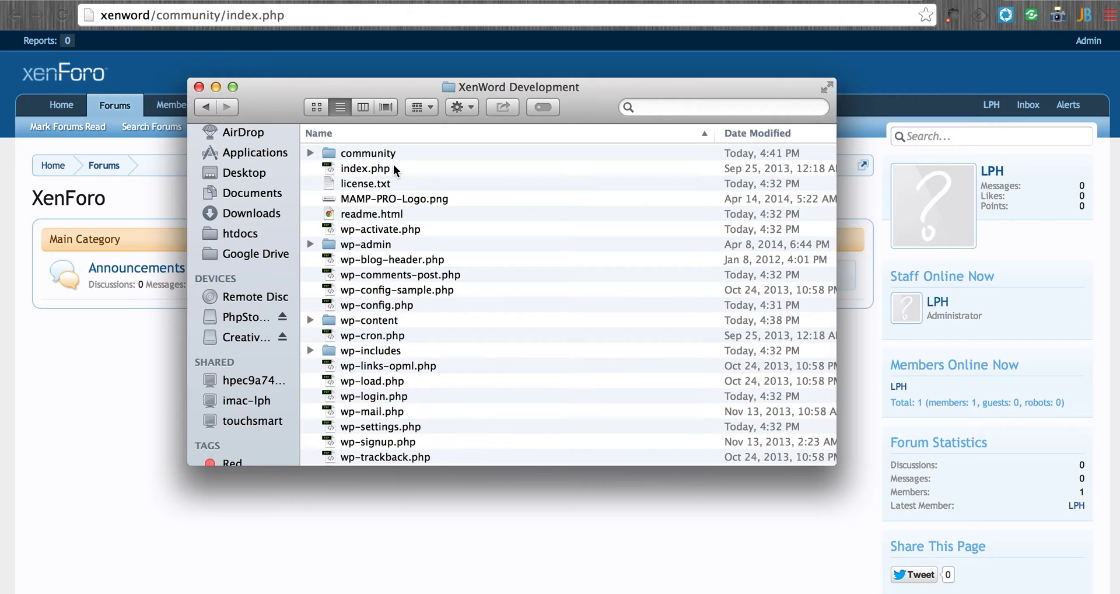
click(310, 320)
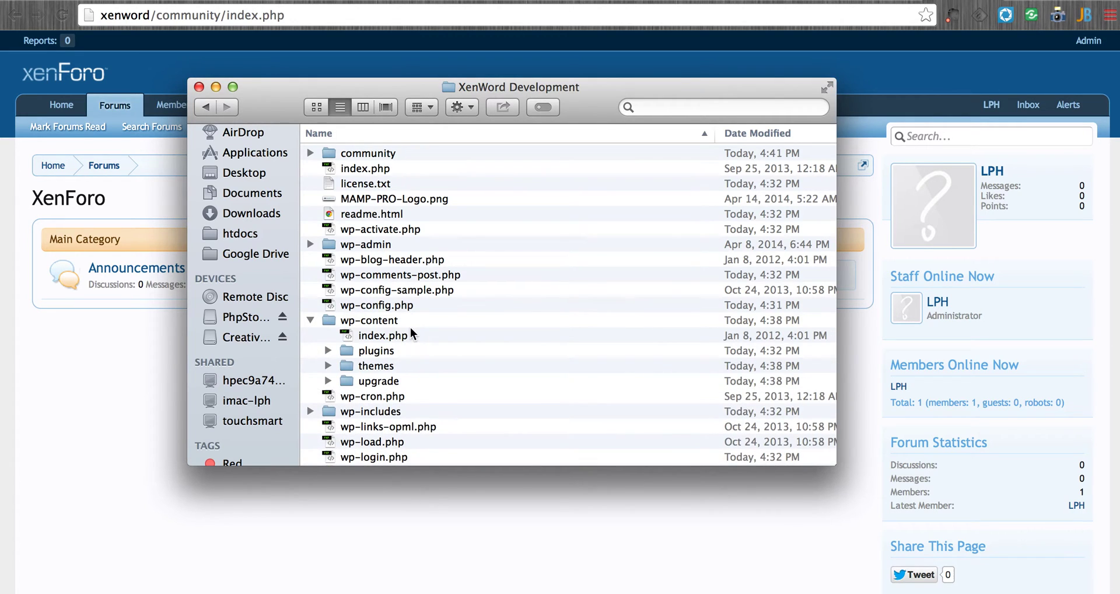
scroll(408, 328, down, 2)
click(328, 321)
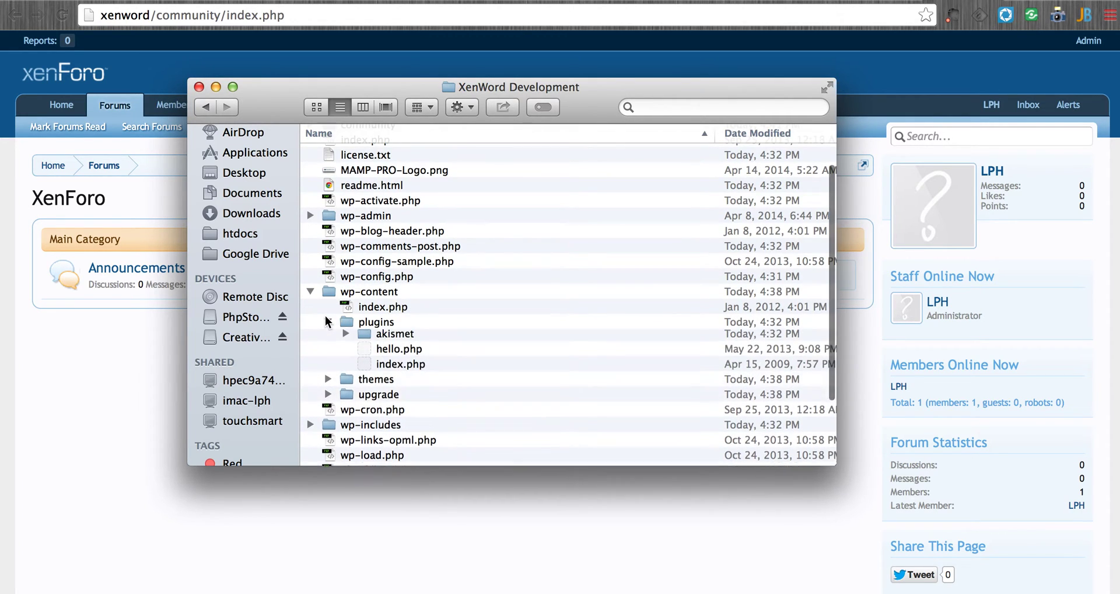
click(408, 325)
right_click(407, 326)
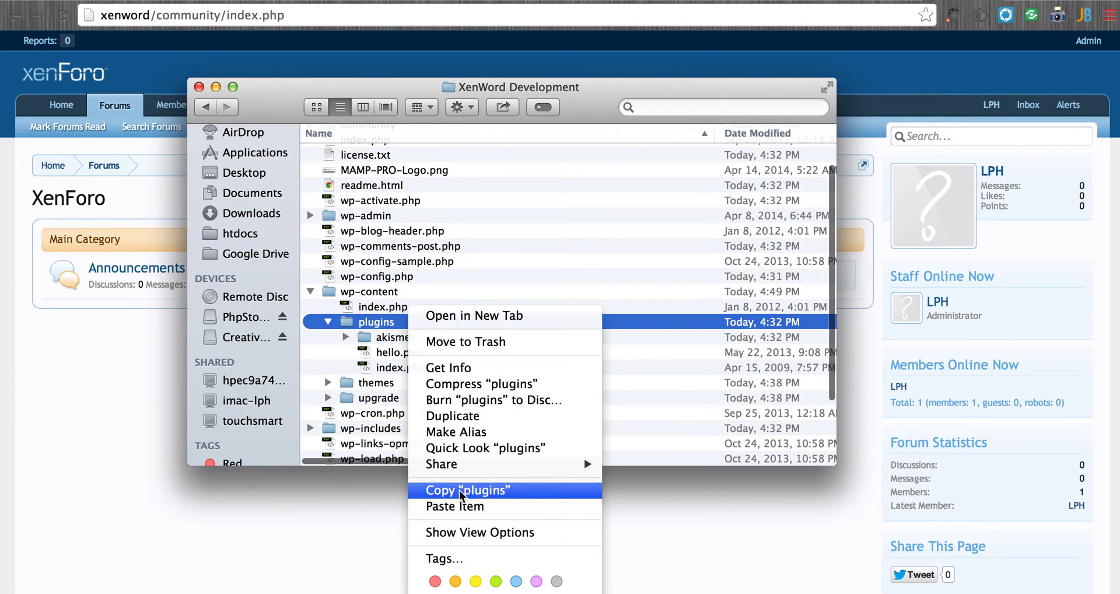
click(458, 506)
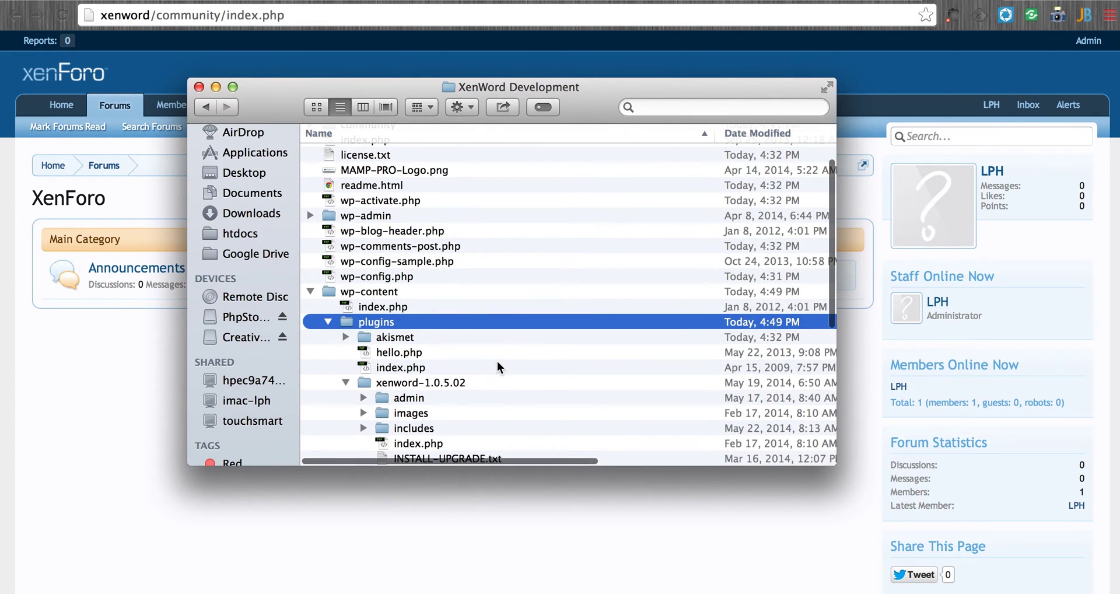
scroll(497, 361, down, 5)
- Return to the WordPress admin in the browser and activate the XenWord 1.0.5.02 plugin
click(134, 377)
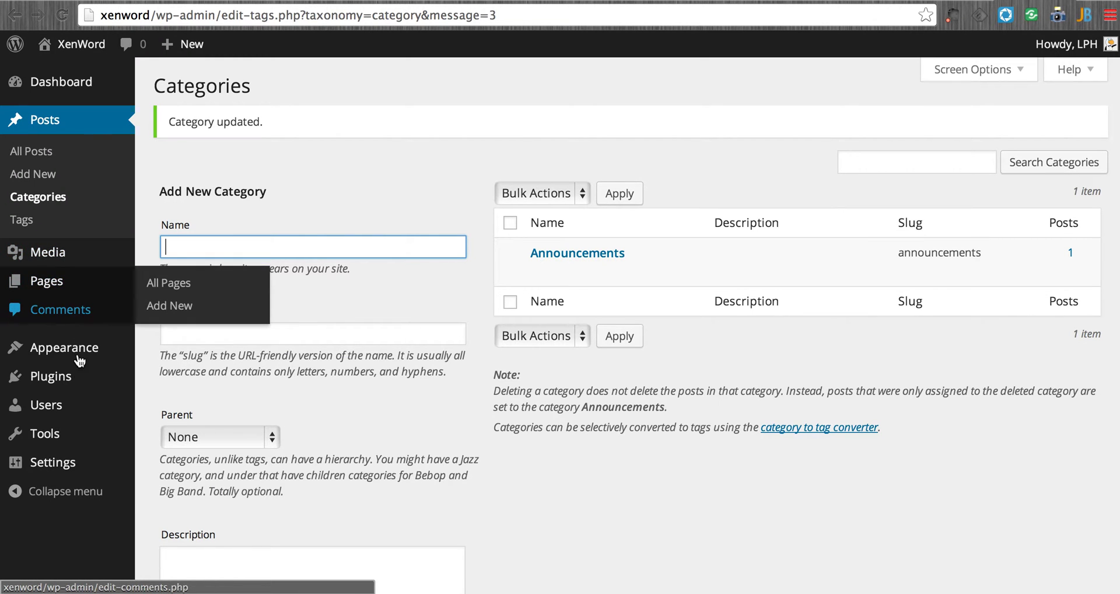
click(75, 380)
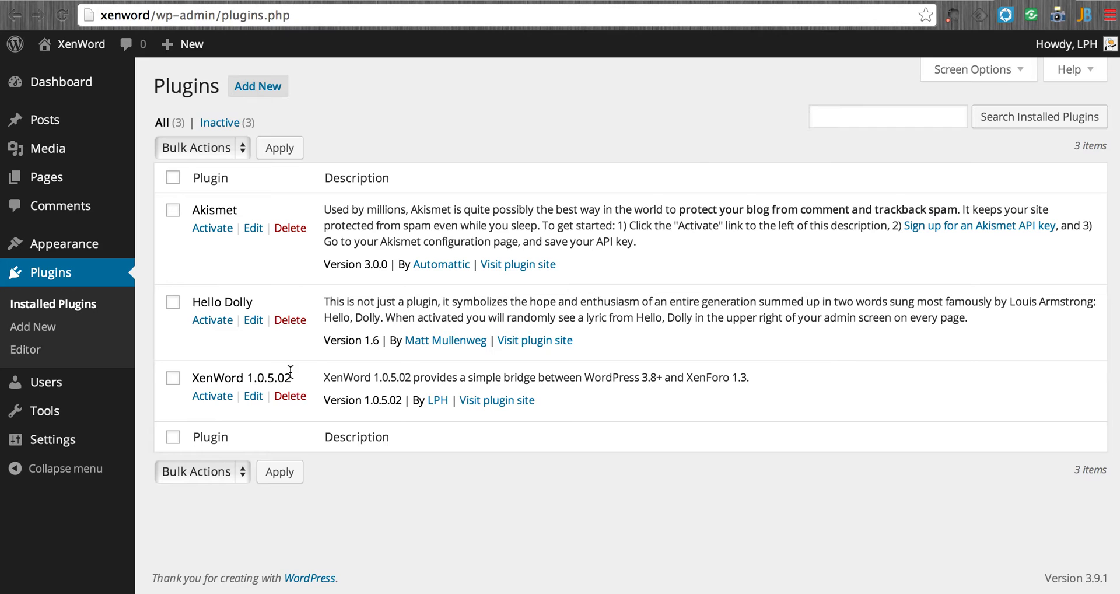
click(212, 396)
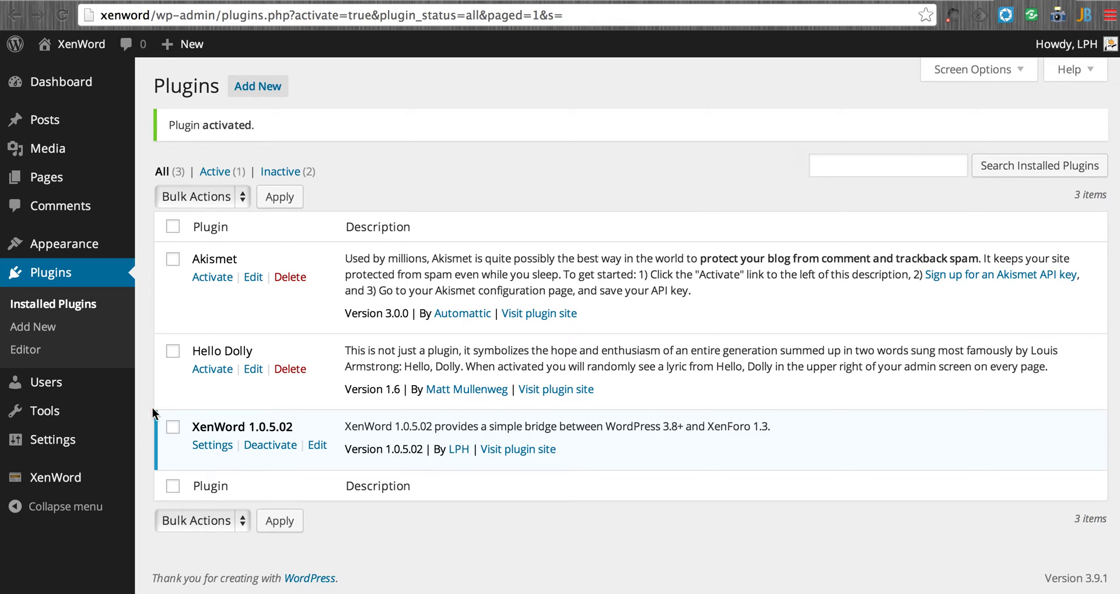
- Open the XenWord plugin's settings and select the text of the relative path to XenForo
mouse_move(77, 487)
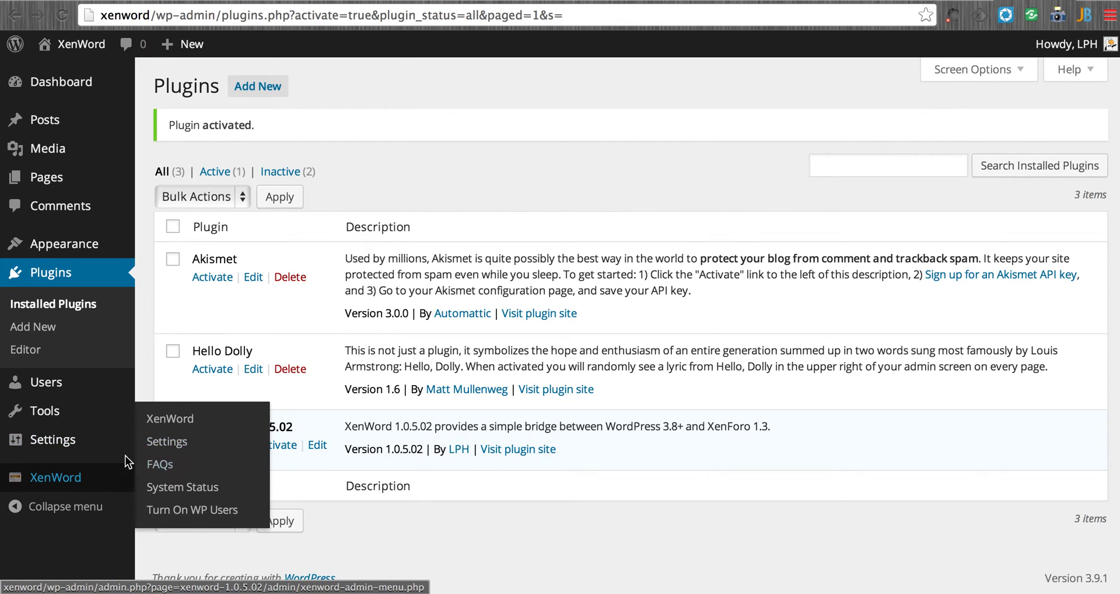
click(173, 442)
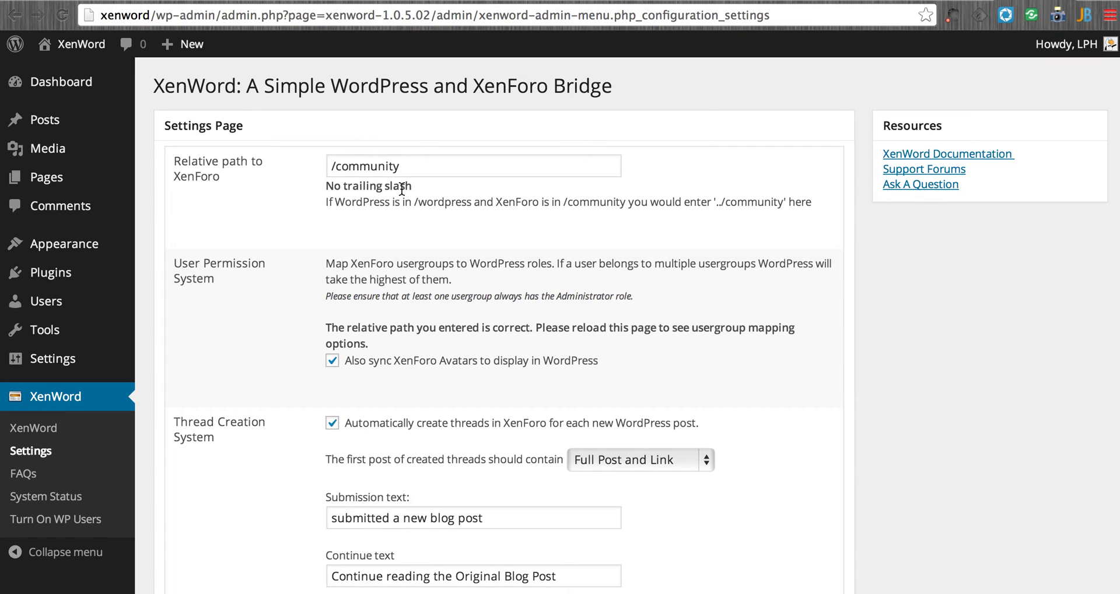
drag(414, 166, 328, 167)
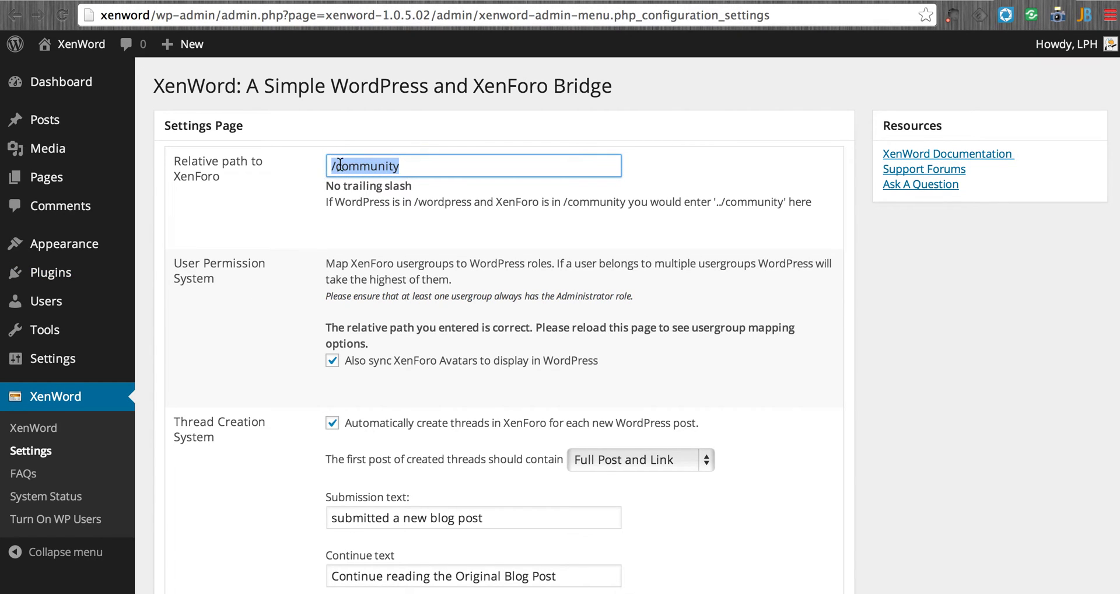
click(397, 192)
drag(410, 168, 322, 168)
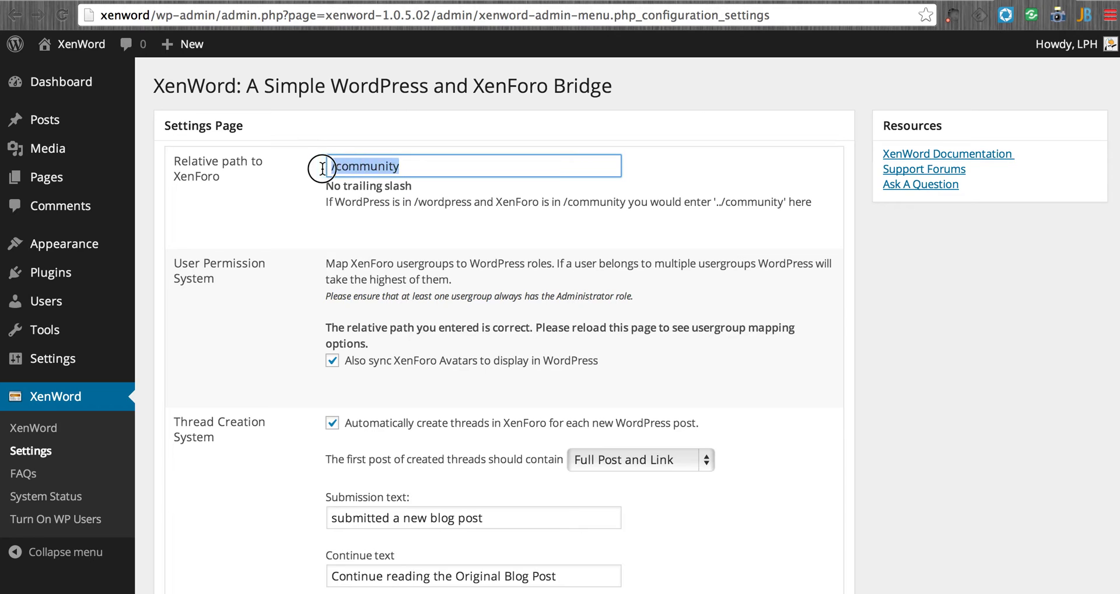
click(290, 171)
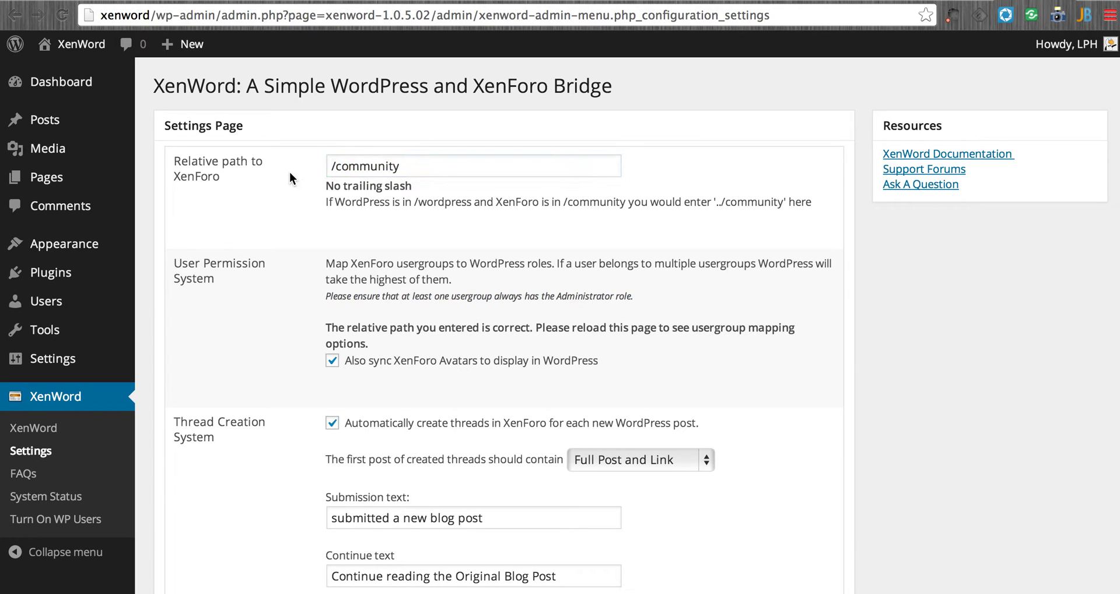
click(418, 164)
click(289, 205)
- Set the first post of created threads to contain "Post Excerpt and Link"
scroll(288, 205, down, 6)
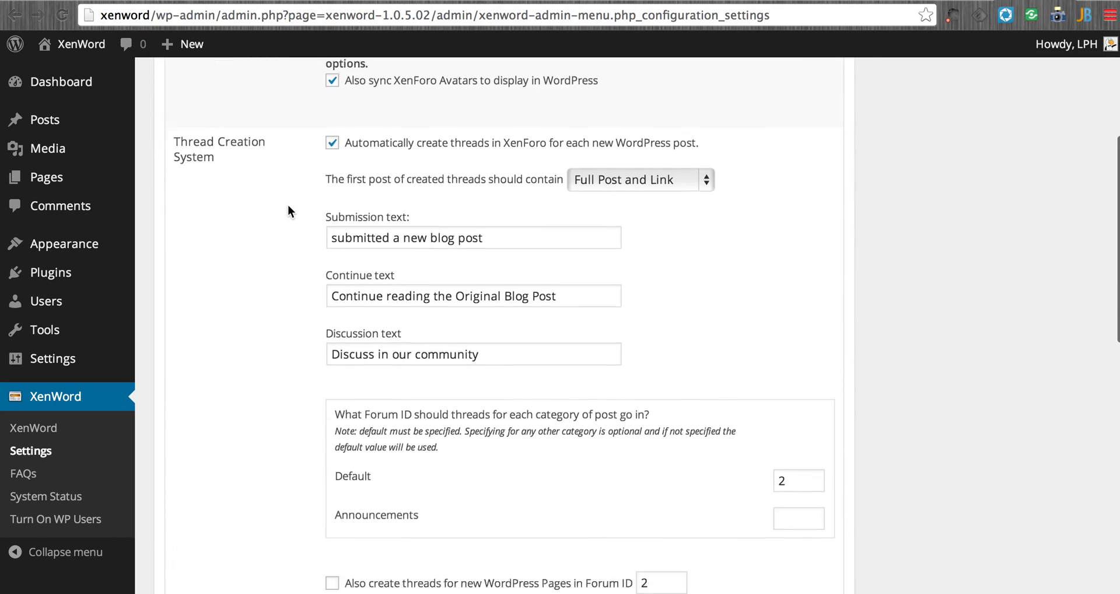
scroll(288, 204, up, 1)
click(615, 177)
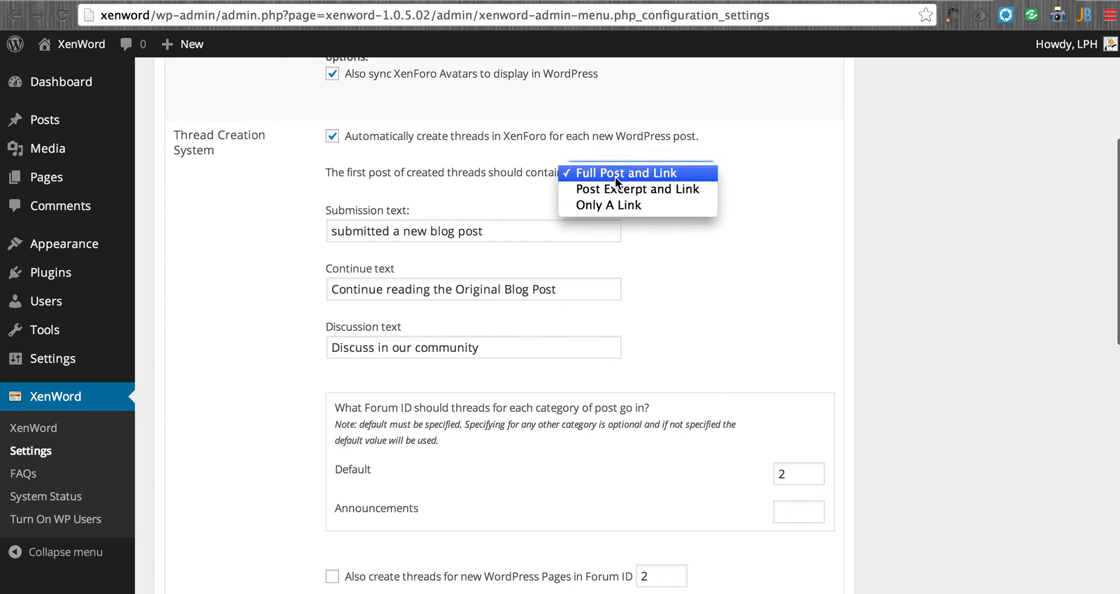
click(614, 191)
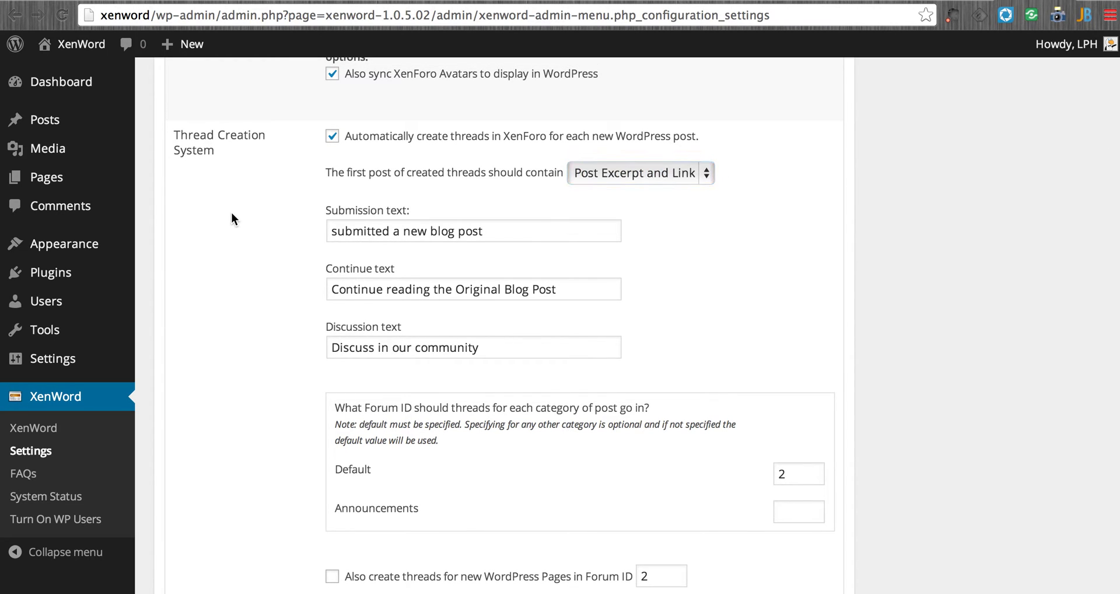
- Set the Announcements category's Forum ID to 2, show alerts and conversations in the WordPress Toolbar, and save the XenWord settings
scroll(232, 212, down, 5)
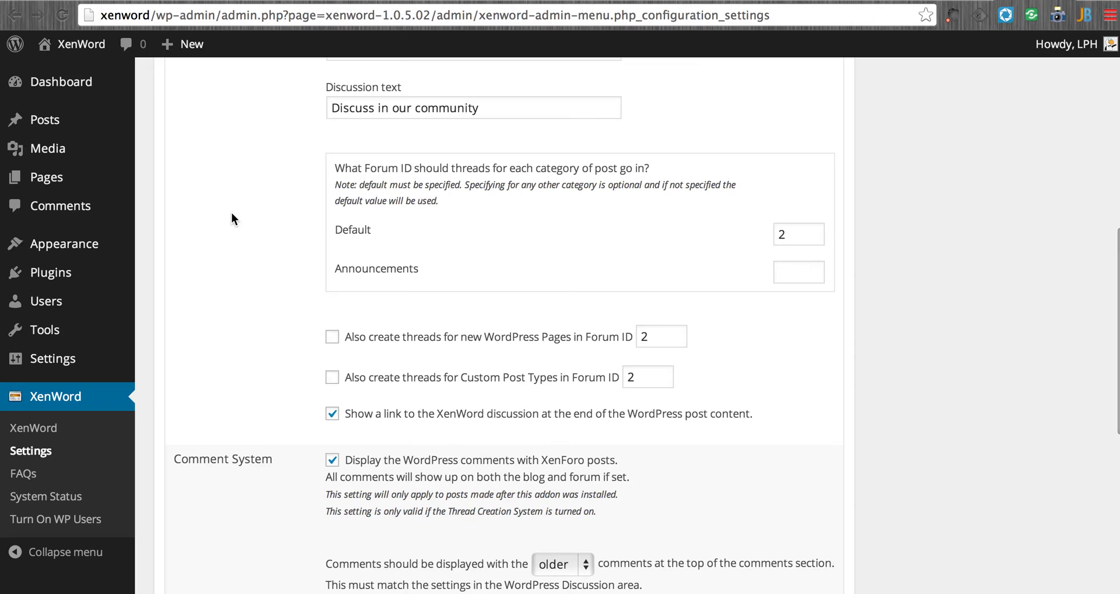
click(804, 232)
click(798, 267)
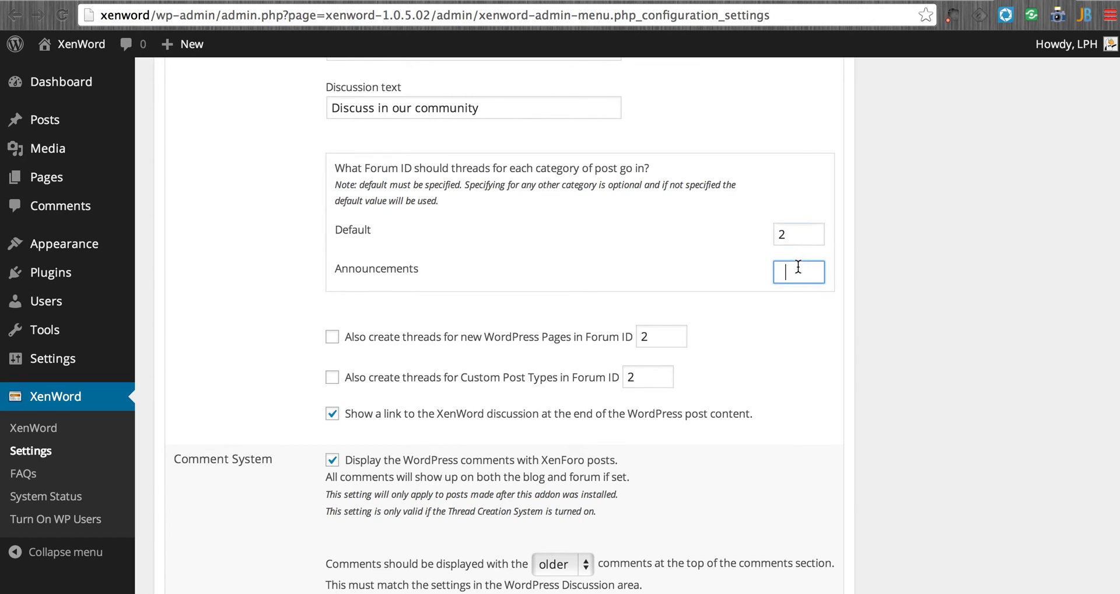
text(2)
click(670, 264)
scroll(299, 285, down, 10)
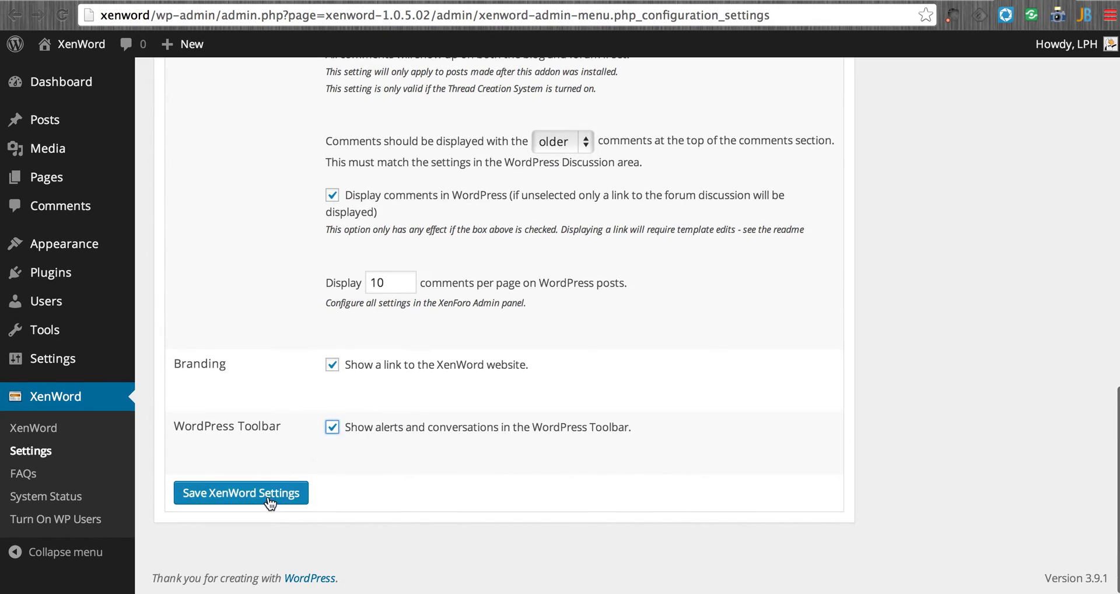
click(300, 496)
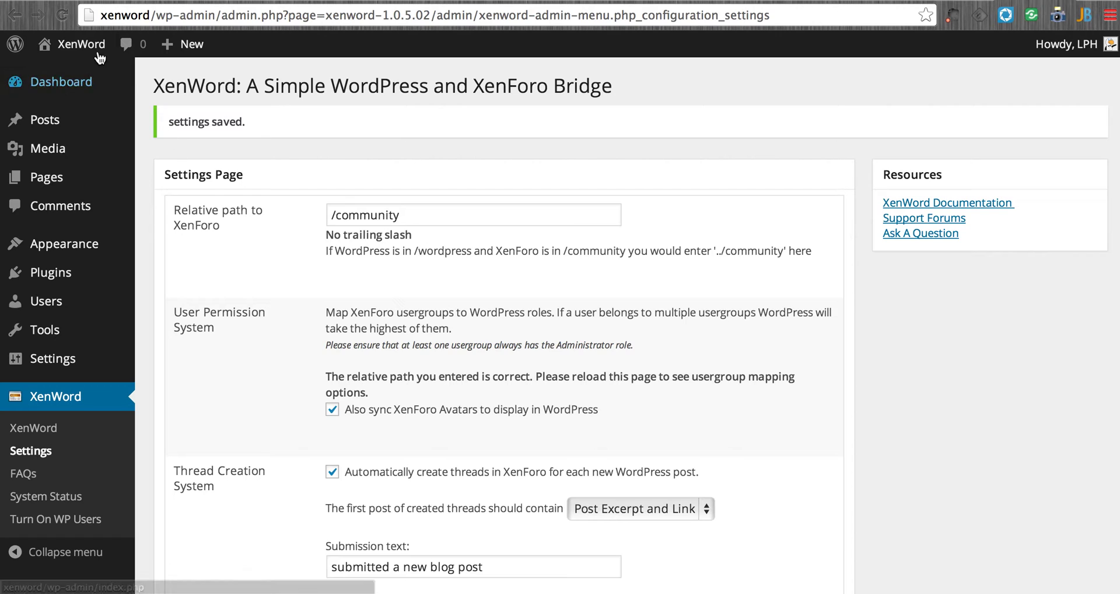
- Visit the WordPress site's front end and log out of the account there
mouse_move(76, 44)
click(86, 74)
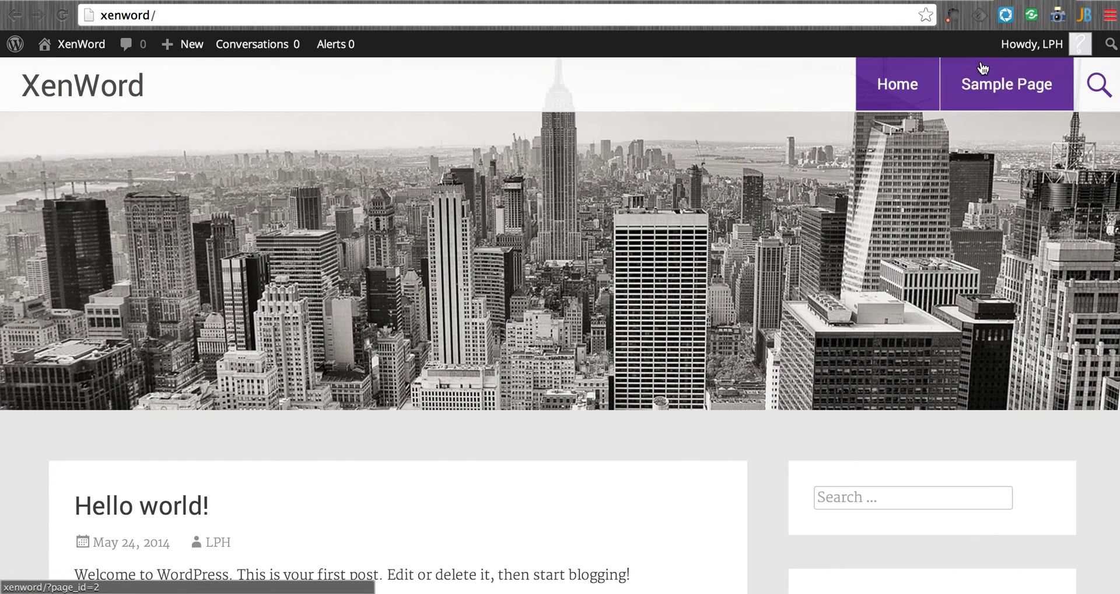
mouse_move(1022, 50)
click(987, 133)
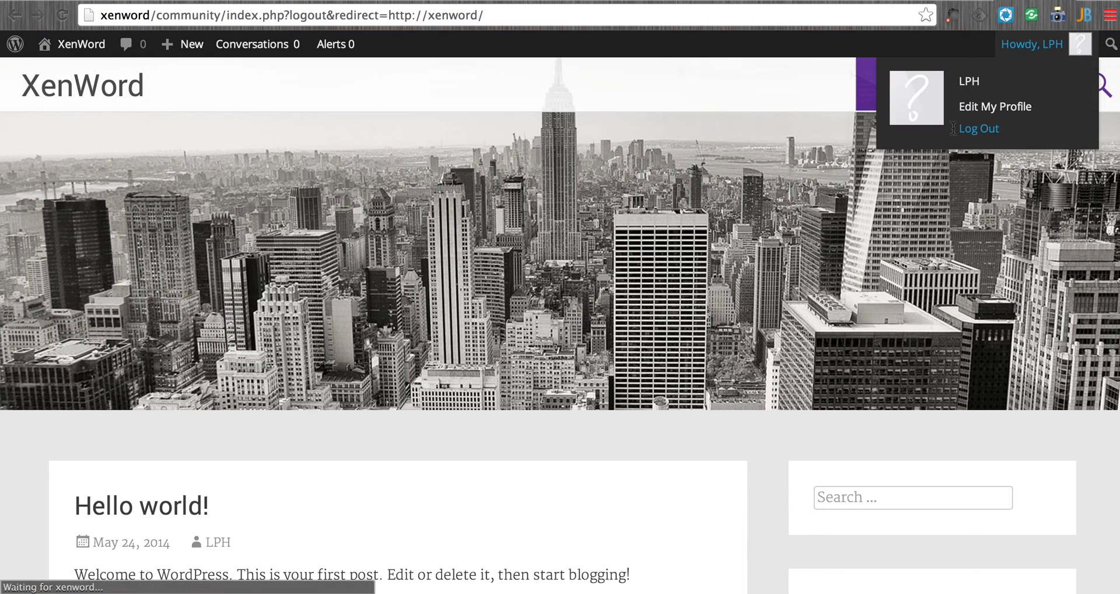
click(482, 264)
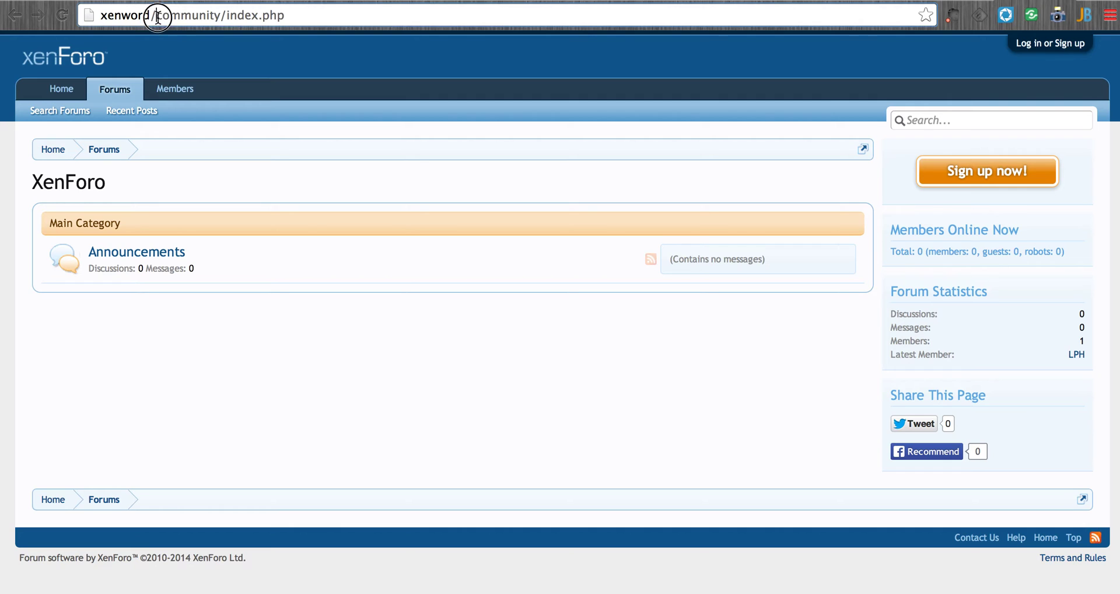
- Go back from the forum index to the WordPress home page at xenword/
drag(156, 15, 411, 29)
key(BackSpace)
key(Return)
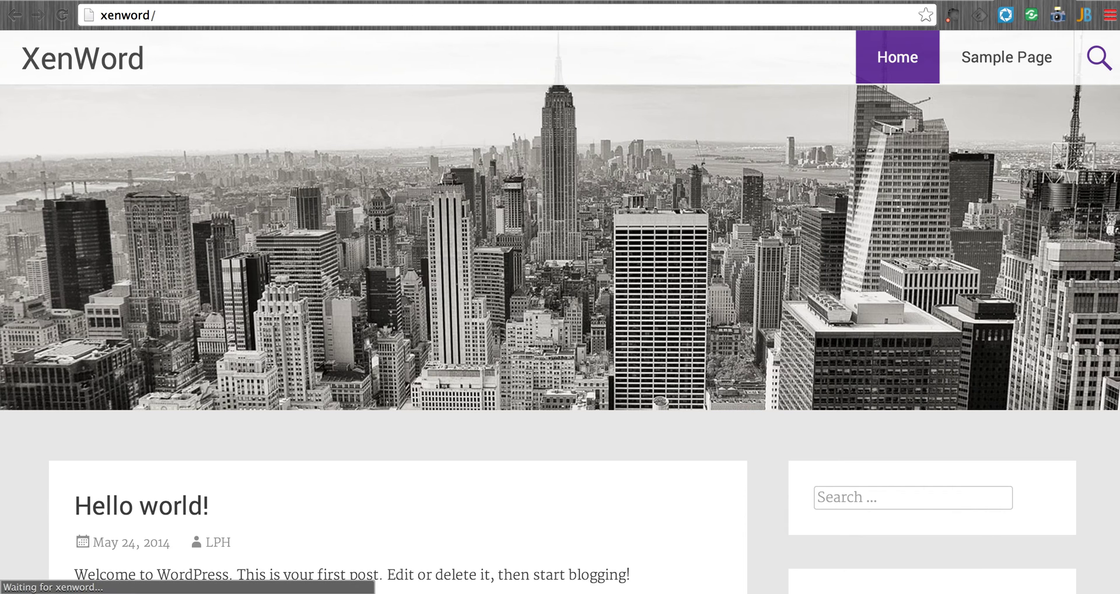
- Log in from the home page's Meta section through the XenForo login form with the prefilled credentials
scroll(344, 216, down, 6)
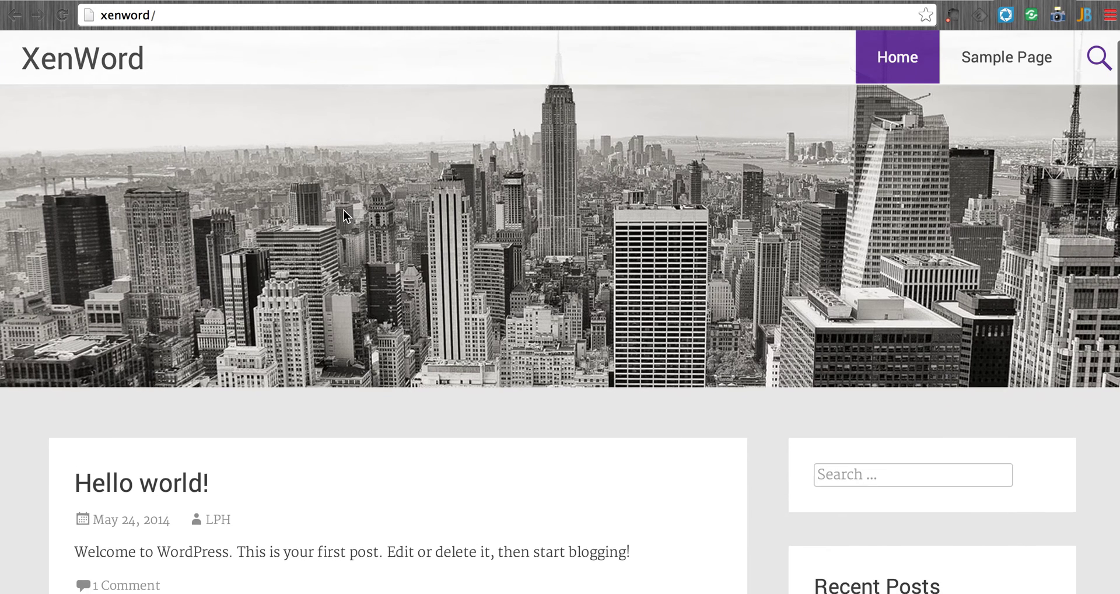
scroll(344, 216, up, 6)
scroll(345, 211, down, 10)
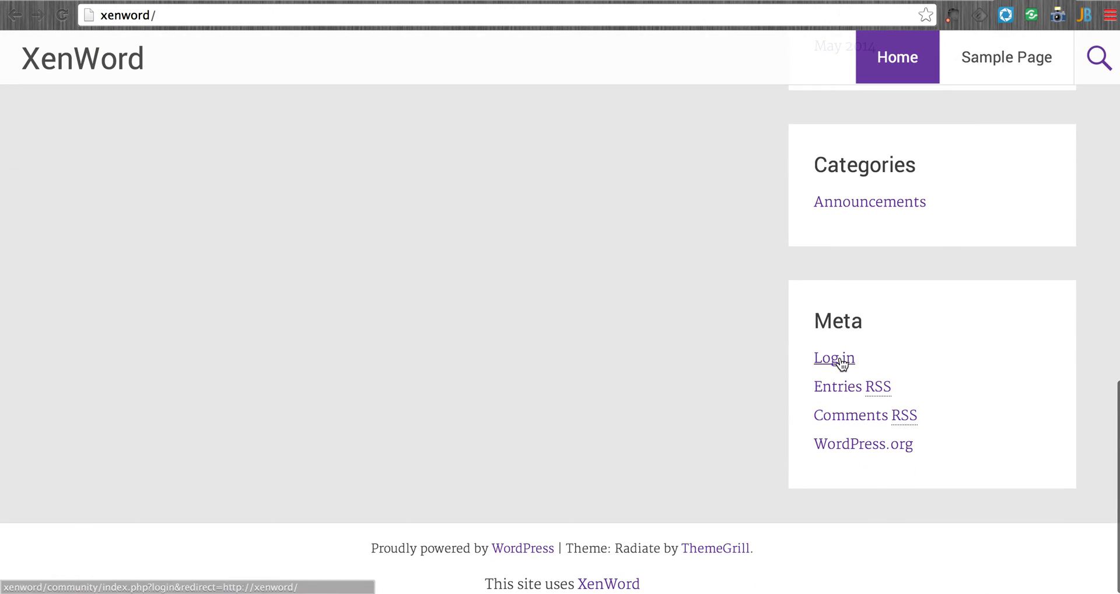
click(840, 360)
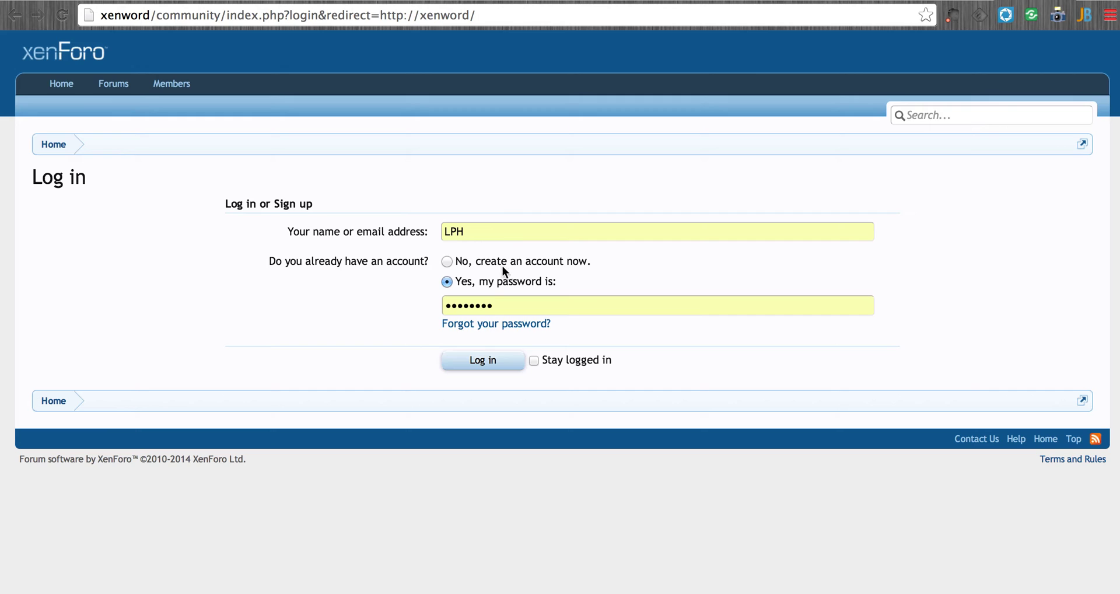
click(488, 361)
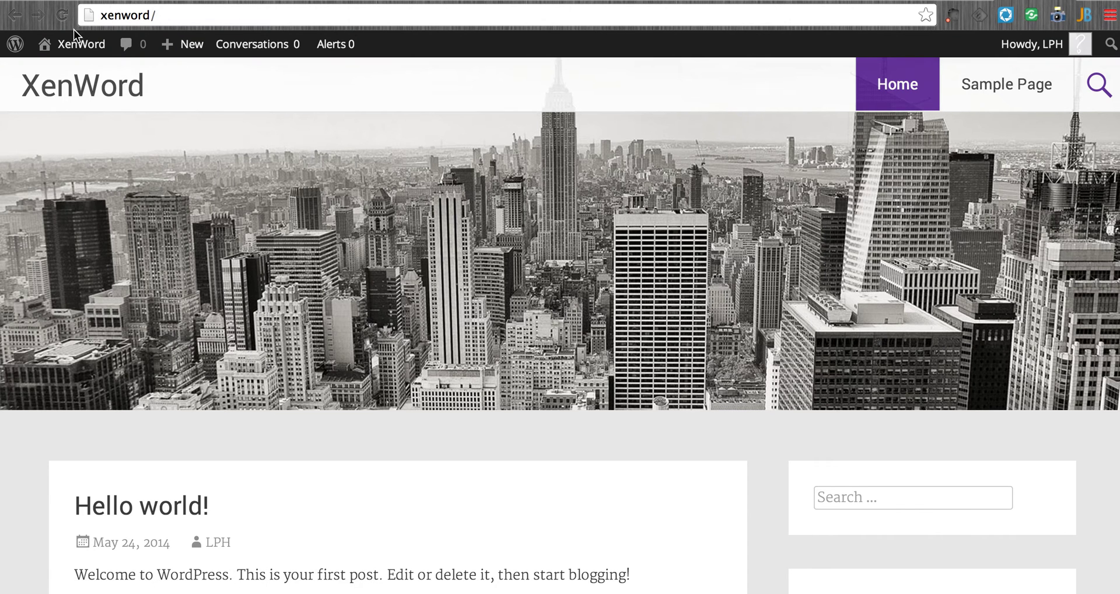
- Return to the WordPress dashboard and start a new post
mouse_move(81, 44)
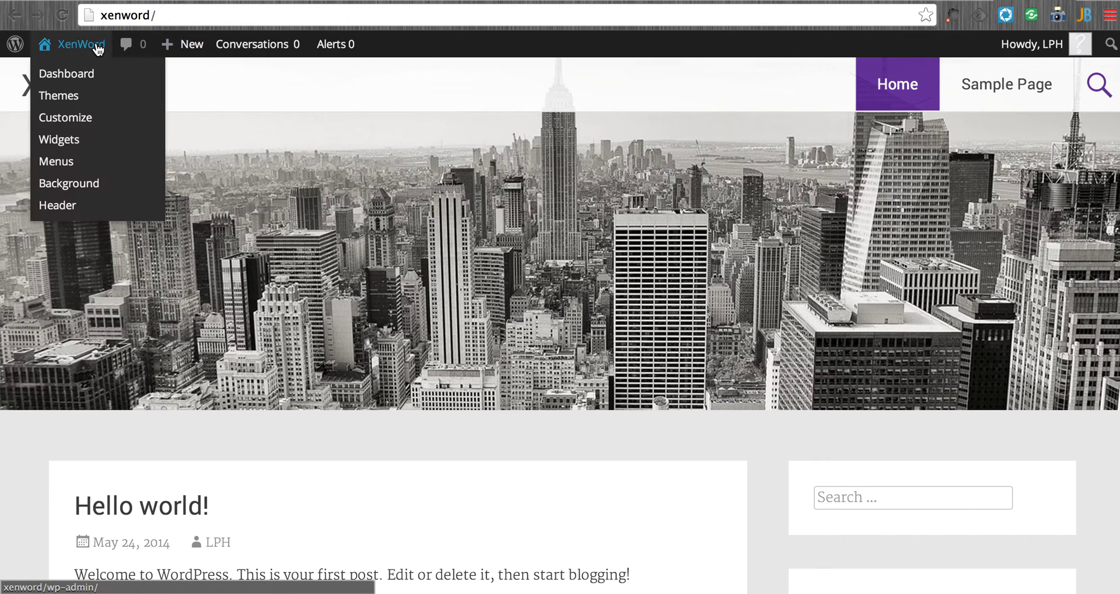
click(85, 80)
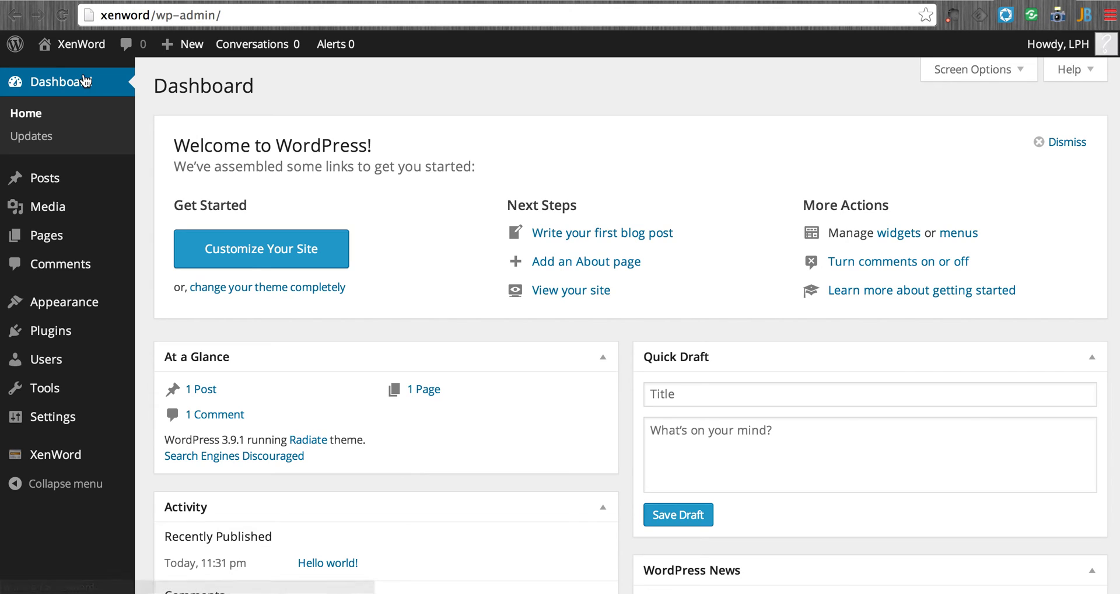
mouse_move(77, 179)
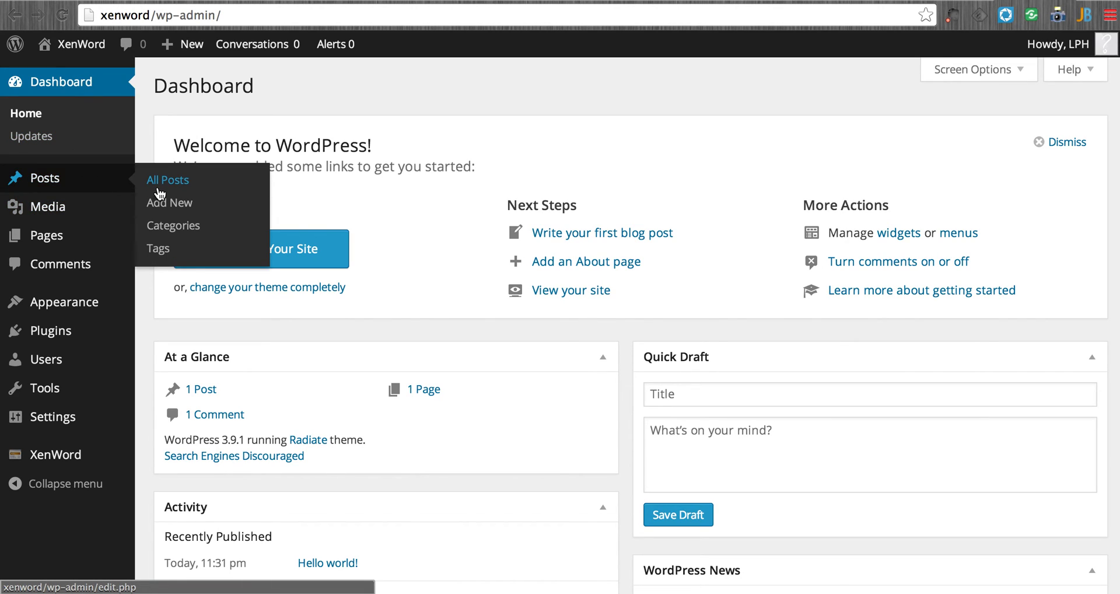
click(167, 202)
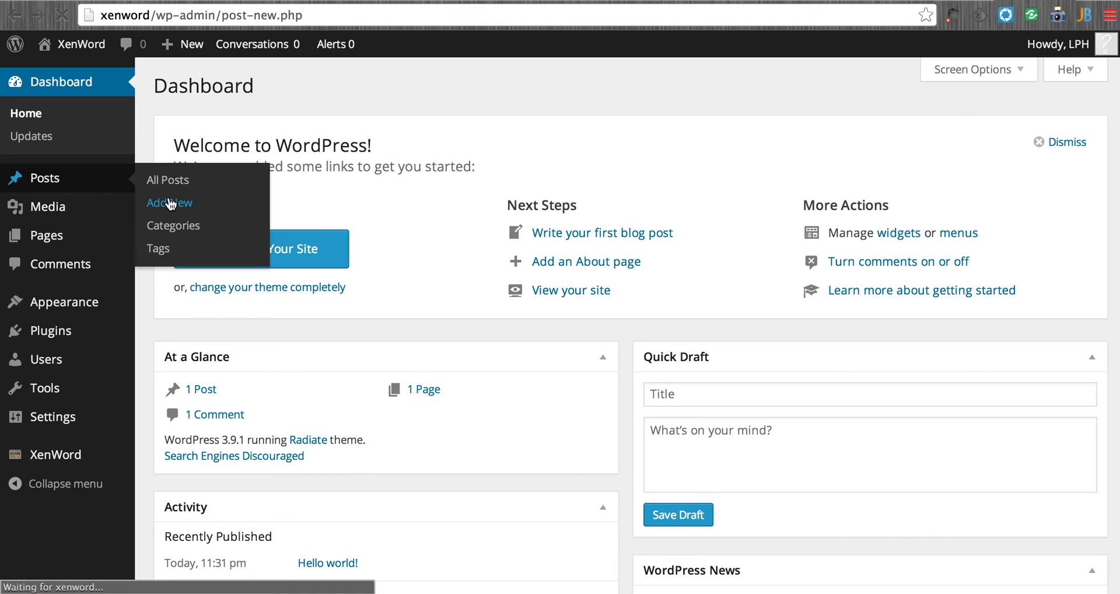
- Title the new post "Test Post to See if XenWord 1.0.5 is working"
text(T)
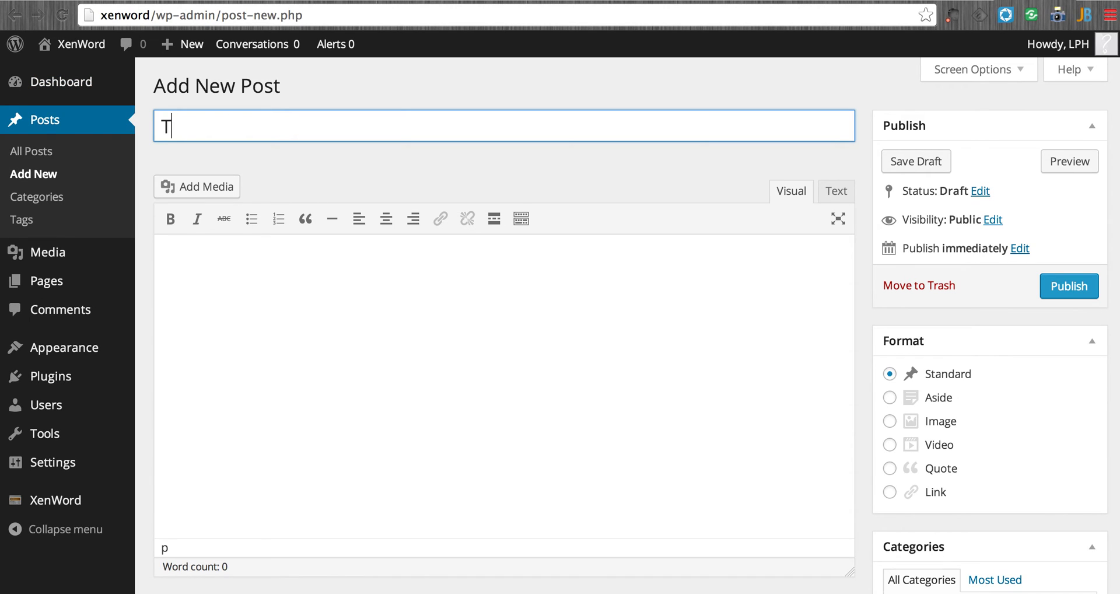
text(est Post to)
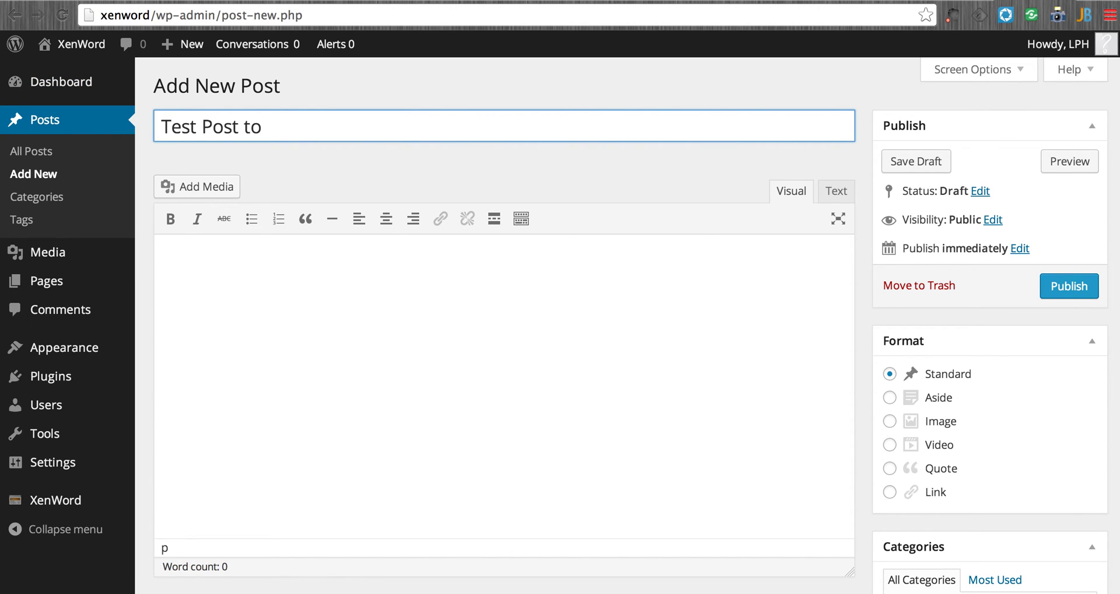
text( see if)
key(BackSpace)
key(BackSpace)
key(BackSpace)
key(BackSpace)
text(See if XenWord )
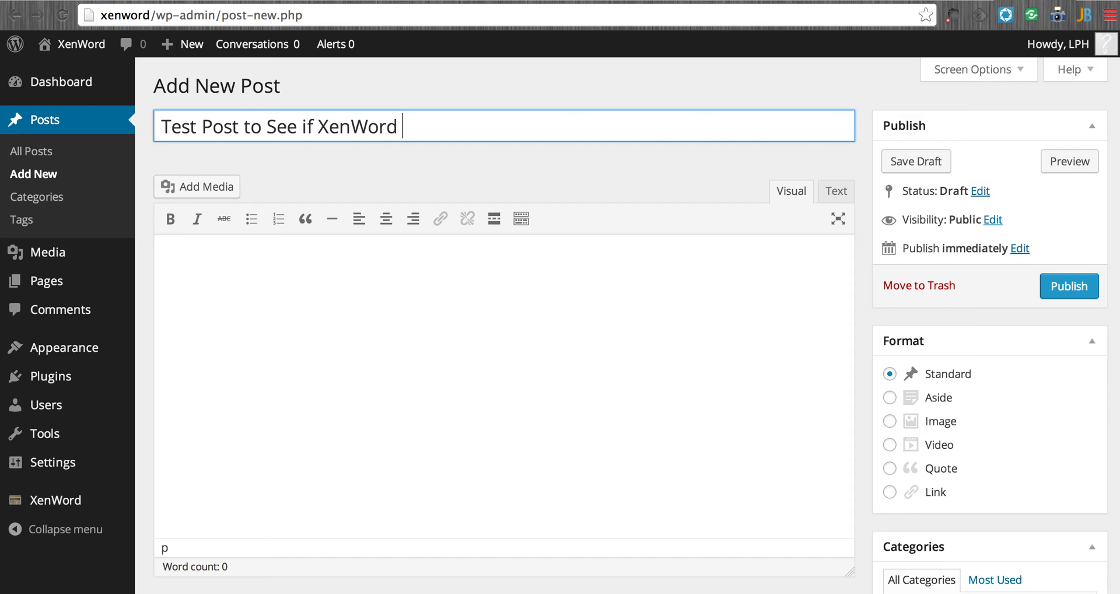
text(1.0.5 is )
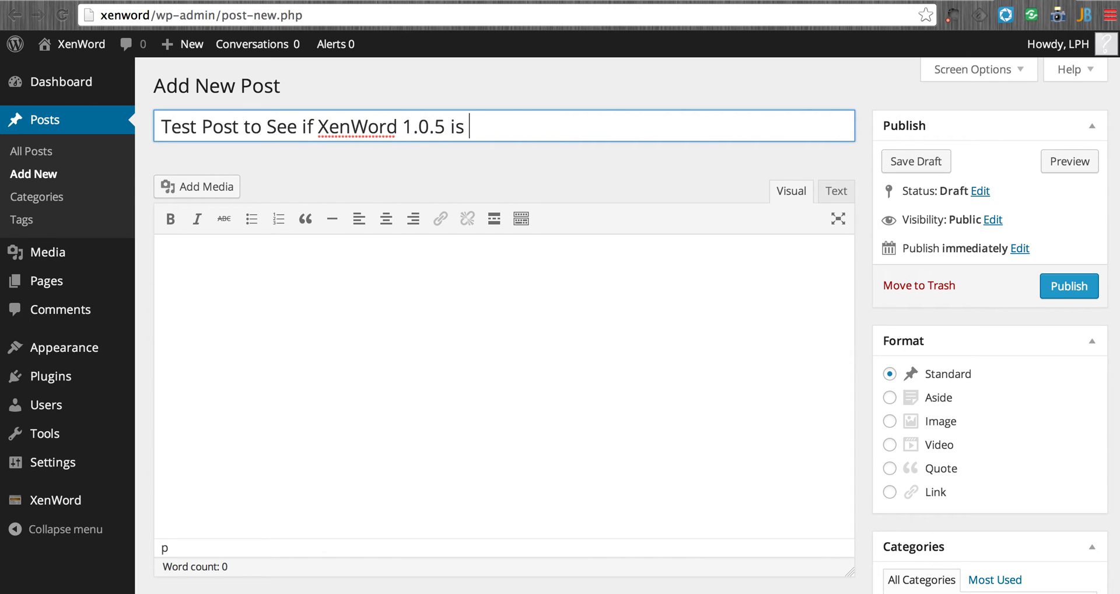
text(working)
- Write "This is just a test post." as the body of the post
click(272, 316)
text(Thi)
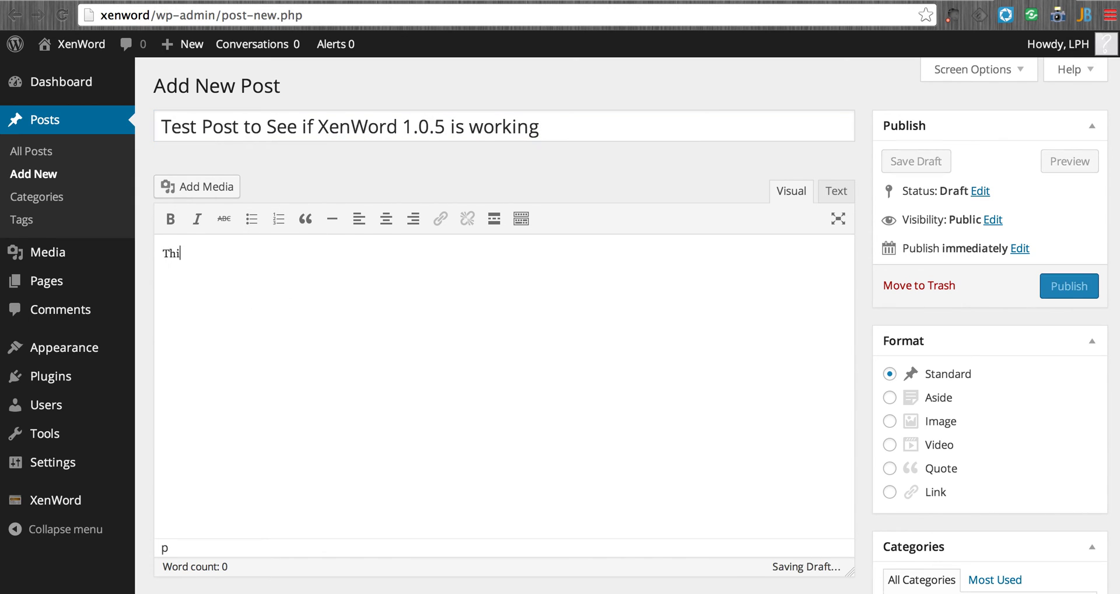
text(s is just a test post.)
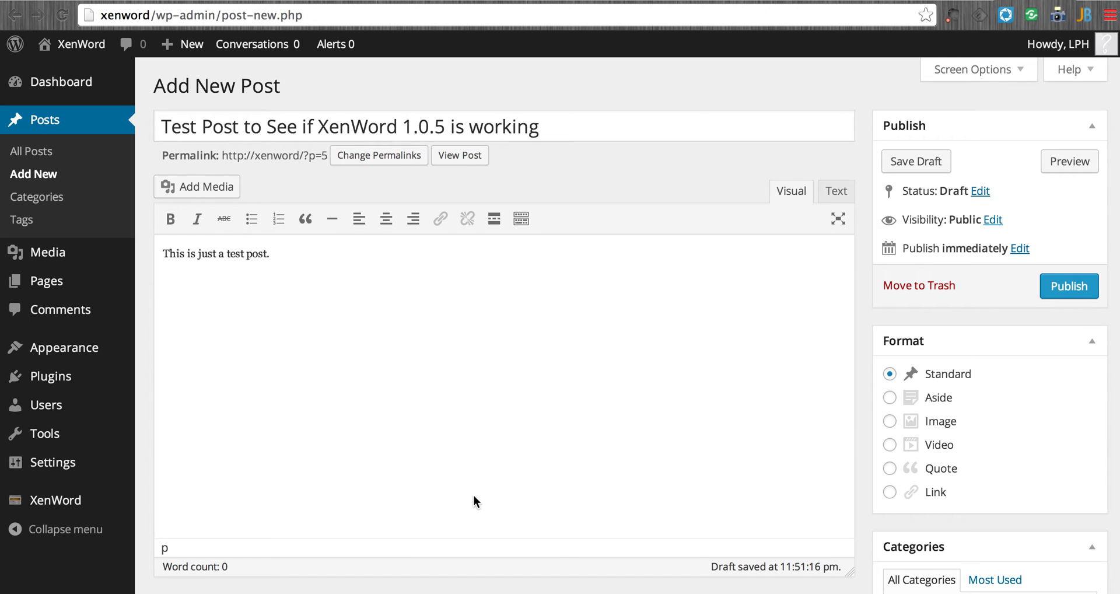
- Assign the post to the Announcements category and publish it
scroll(473, 495, down, 5)
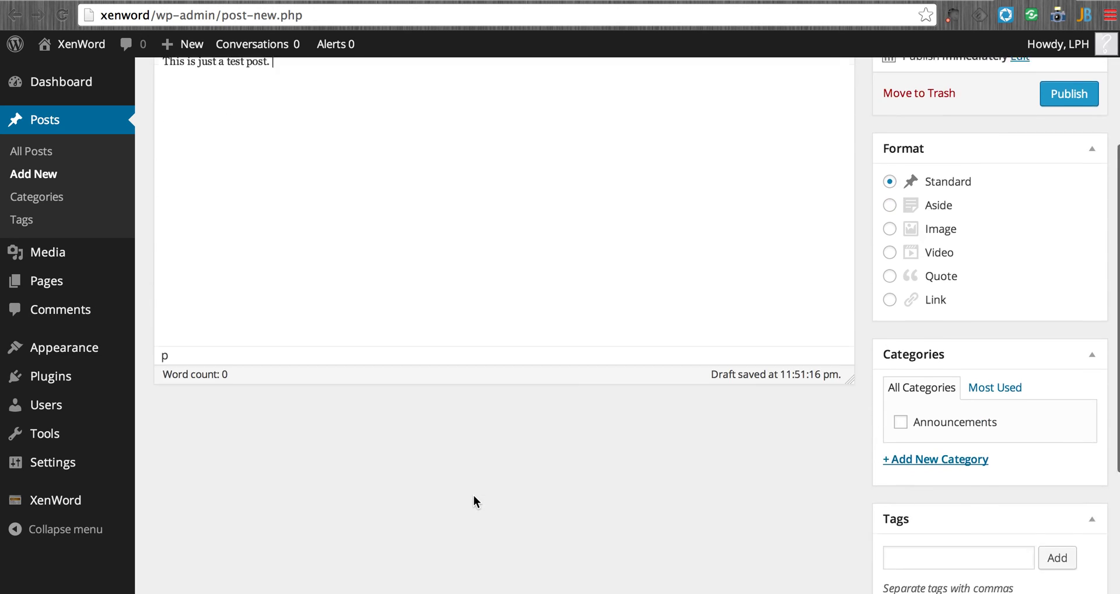
click(899, 369)
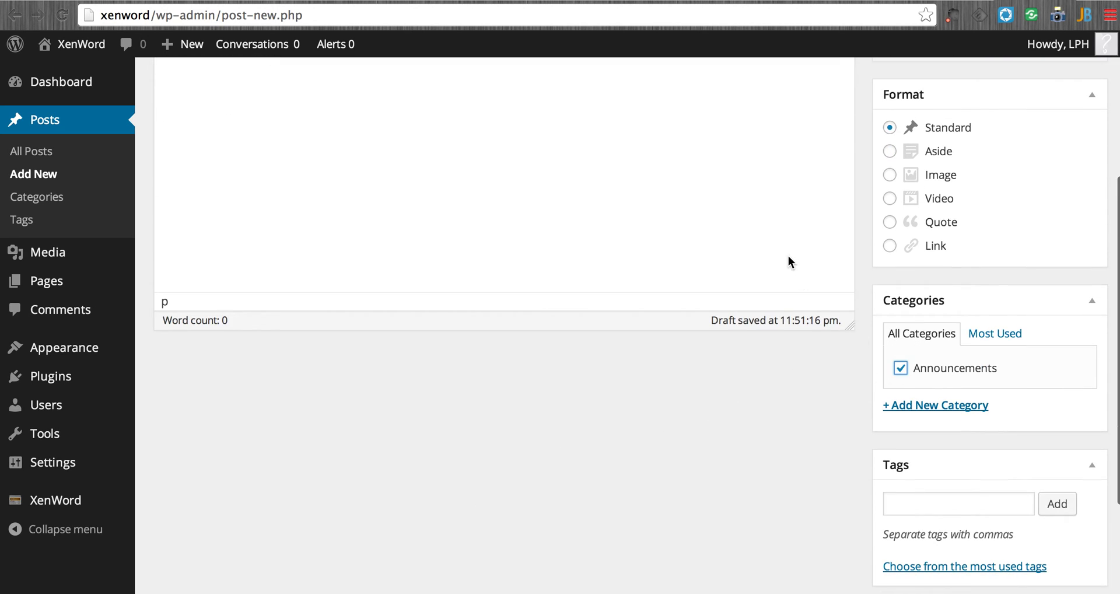
click(948, 512)
scroll(719, 364, up, 5)
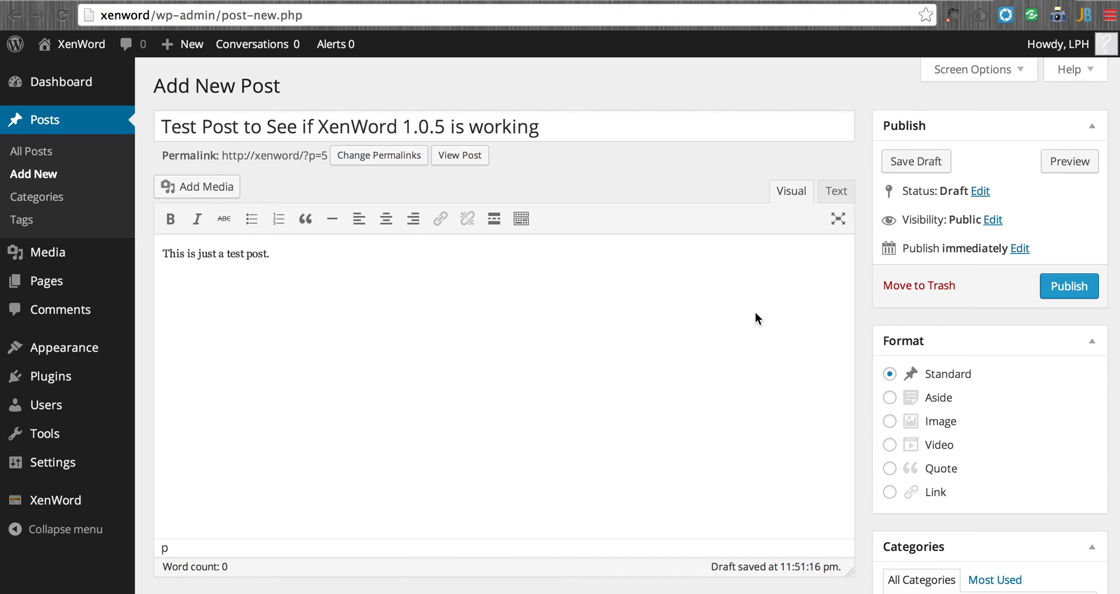
click(1072, 285)
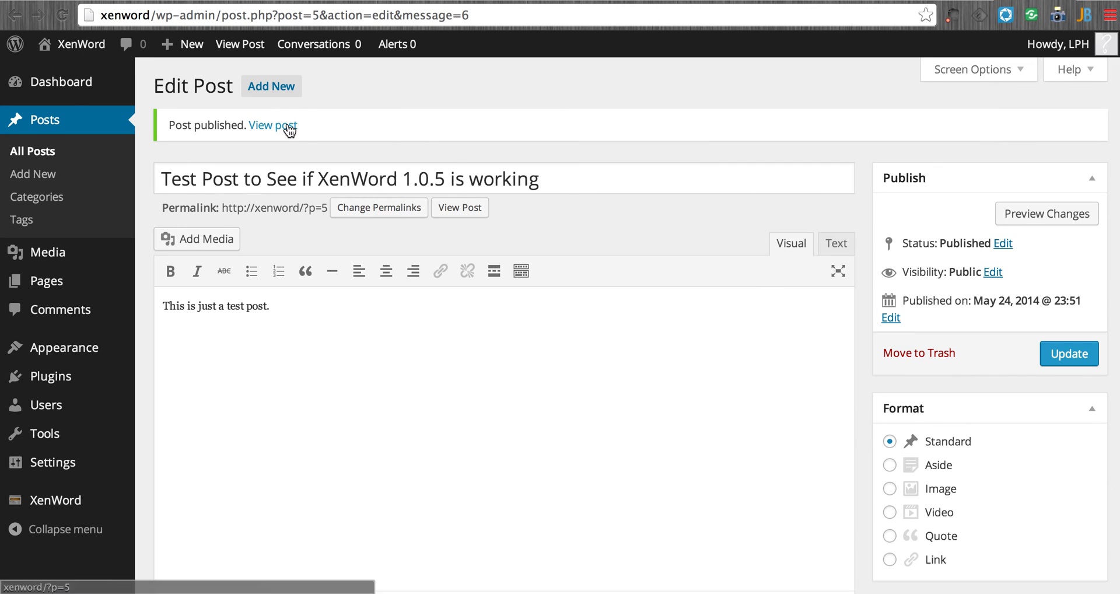
- View the published test post on the site and follow its "Discuss in our community" link to the forum thread
click(288, 128)
scroll(287, 130, down, 5)
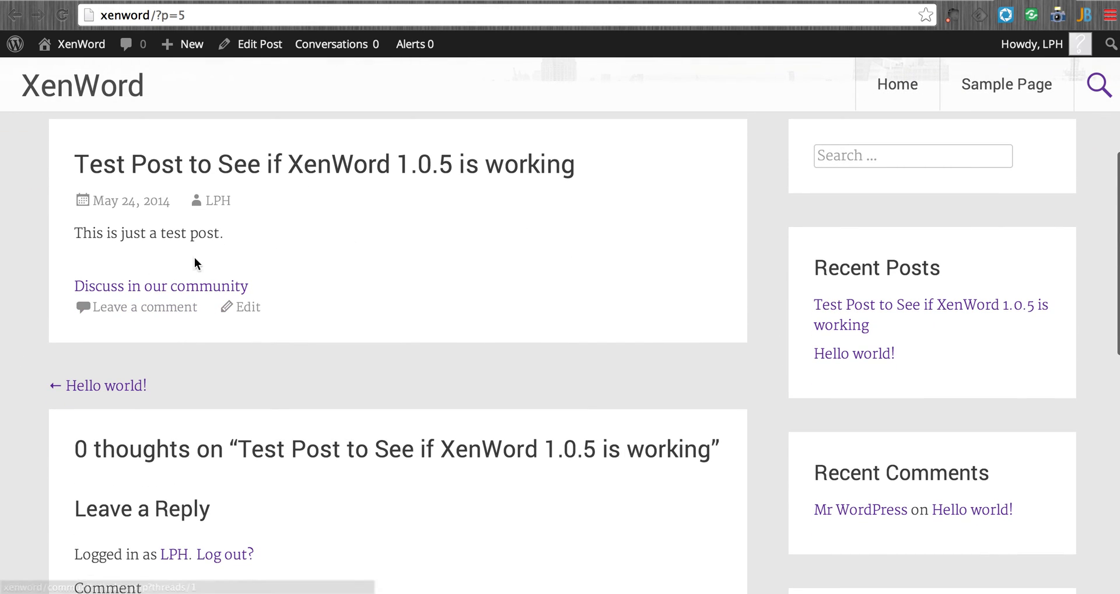
click(148, 299)
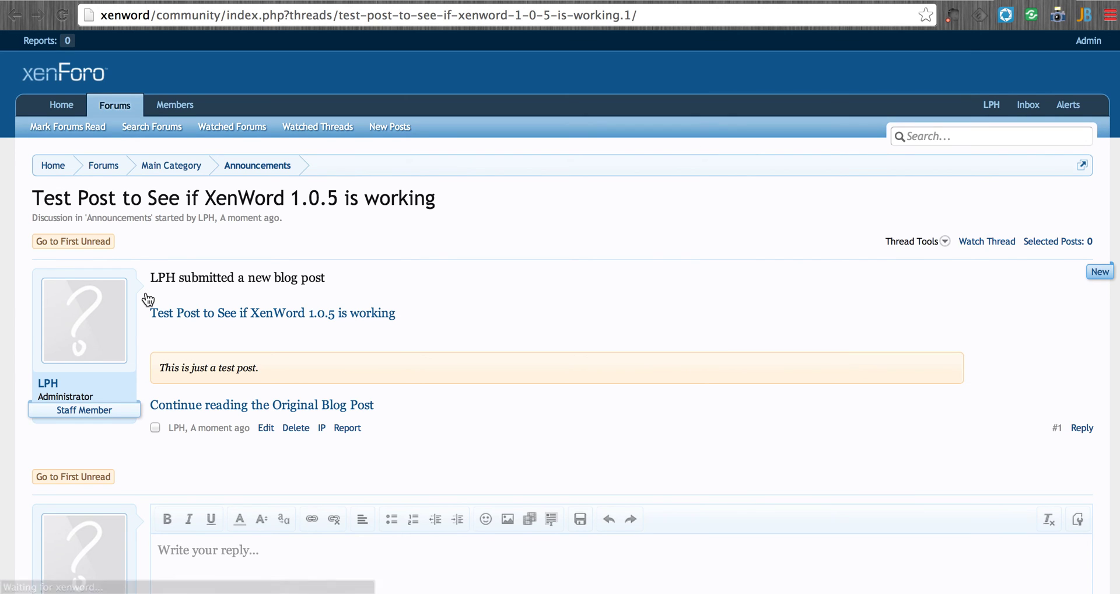
- Post the reply "This is a response." to the test post's forum thread
scroll(148, 299, down, 3)
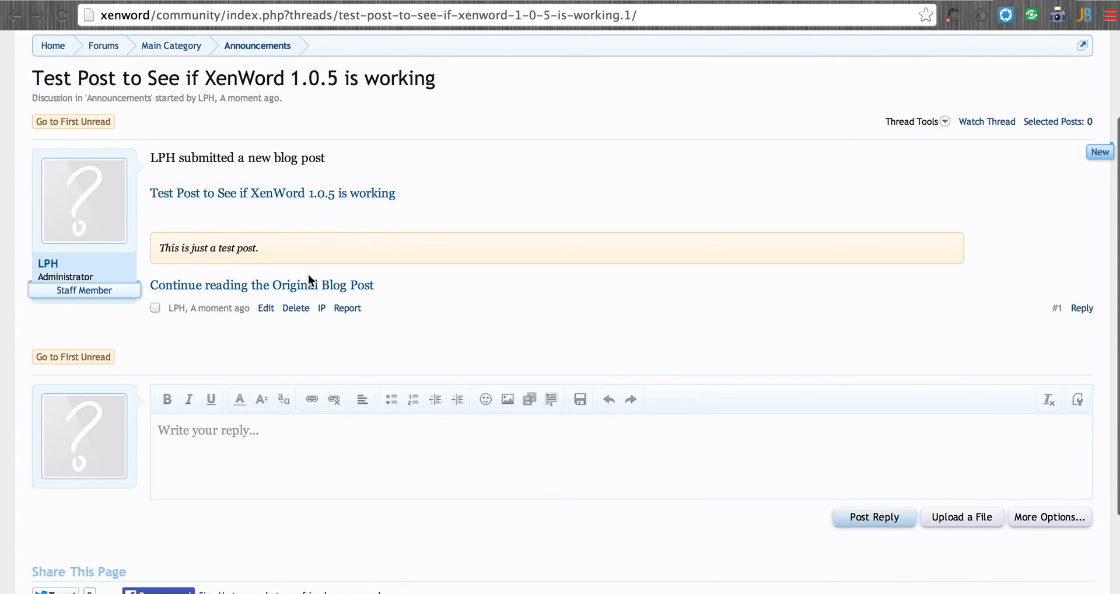
click(309, 458)
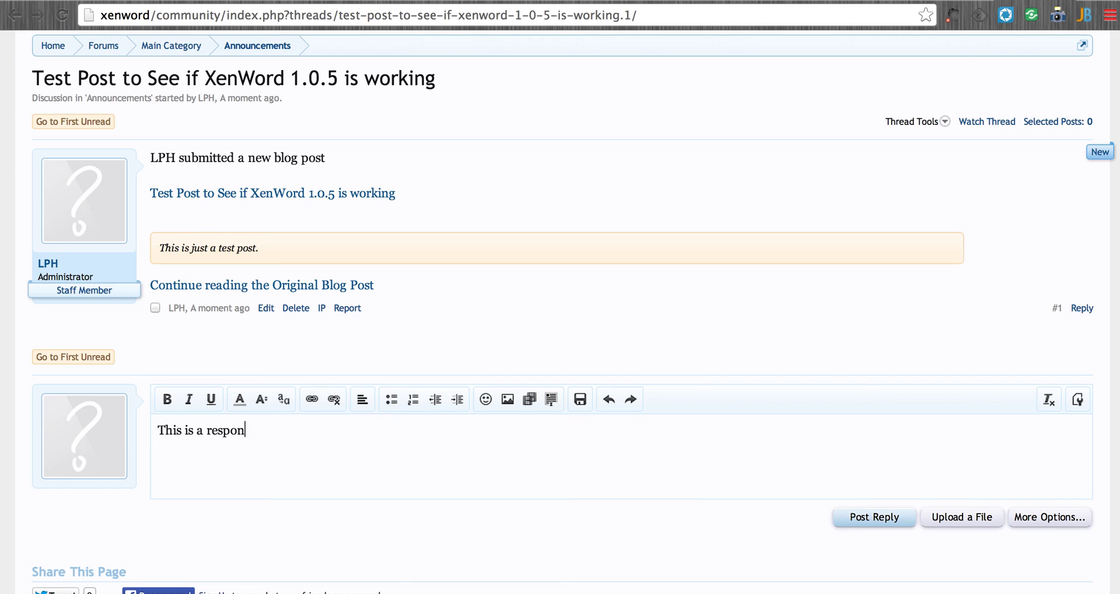
click(858, 518)
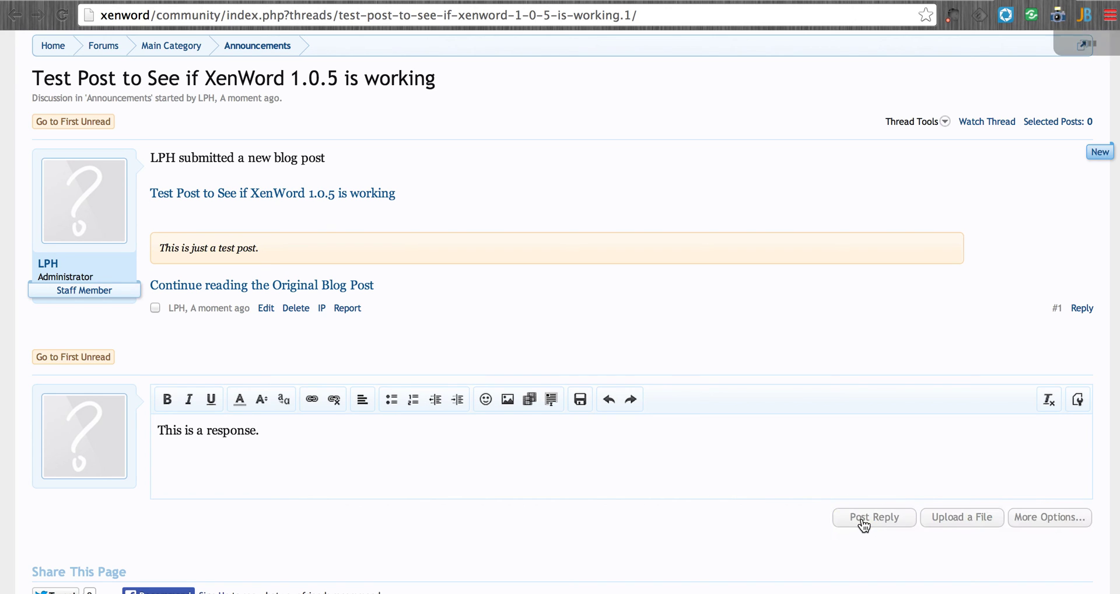
- Open the original blog post from the forum thread and check its comments for the forum reply
click(275, 198)
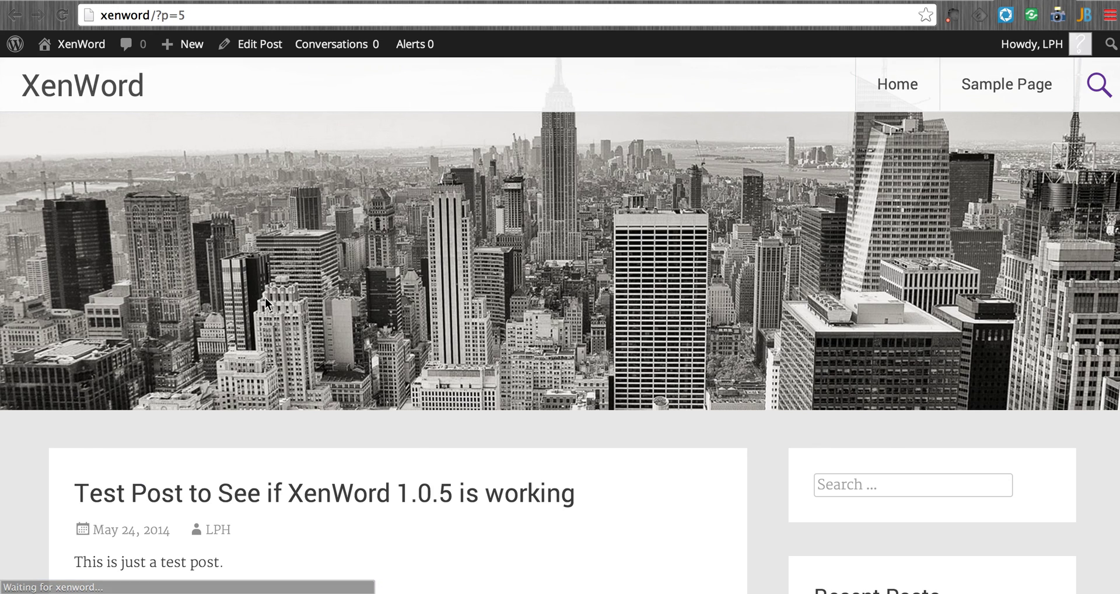
scroll(265, 297, down, 6)
scroll(265, 296, down, 5)
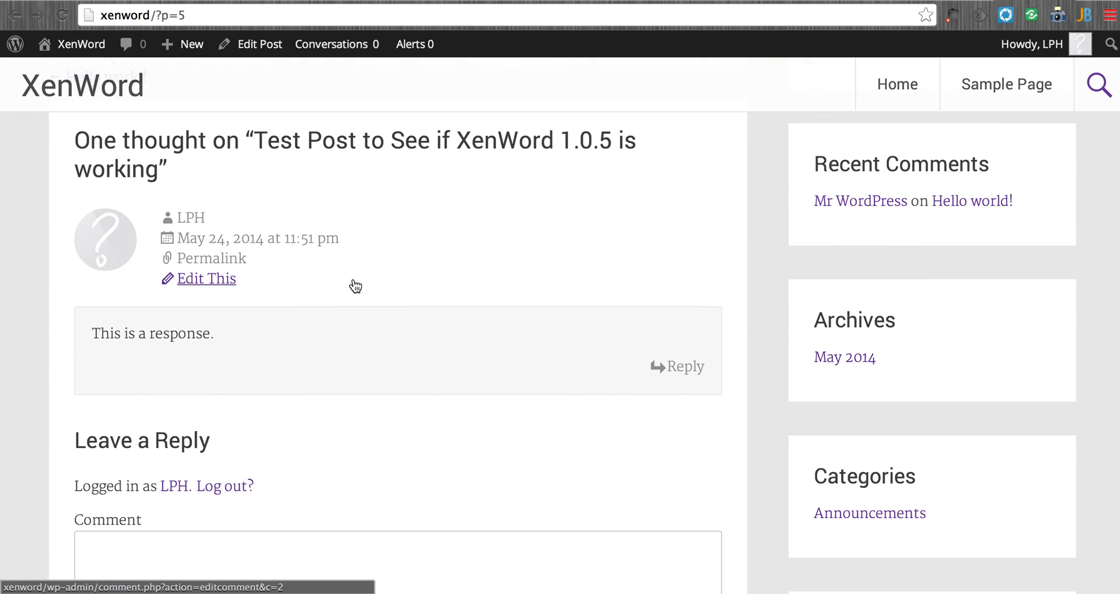
- Post the comment "This is WordPress response." on the test blog post
scroll(352, 282, down, 3)
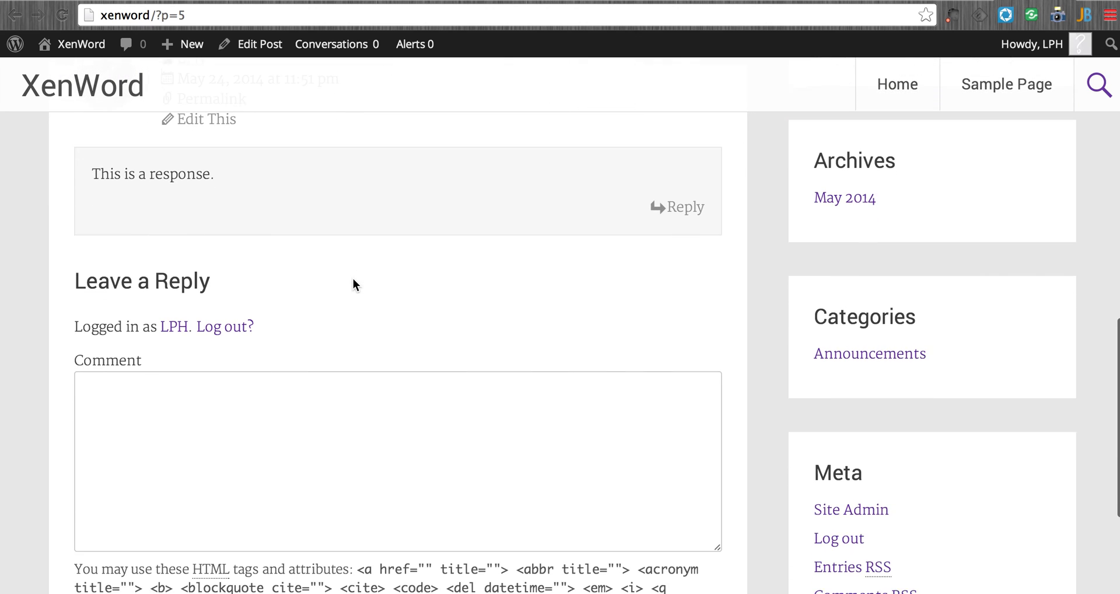
click(331, 399)
text(This is Word)
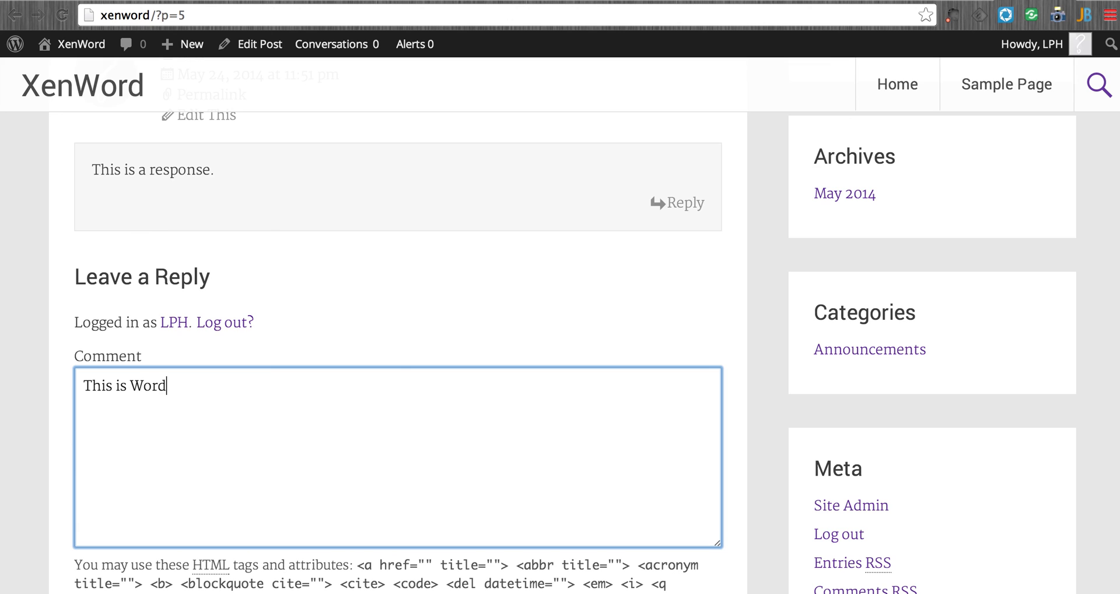
text(Press response.)
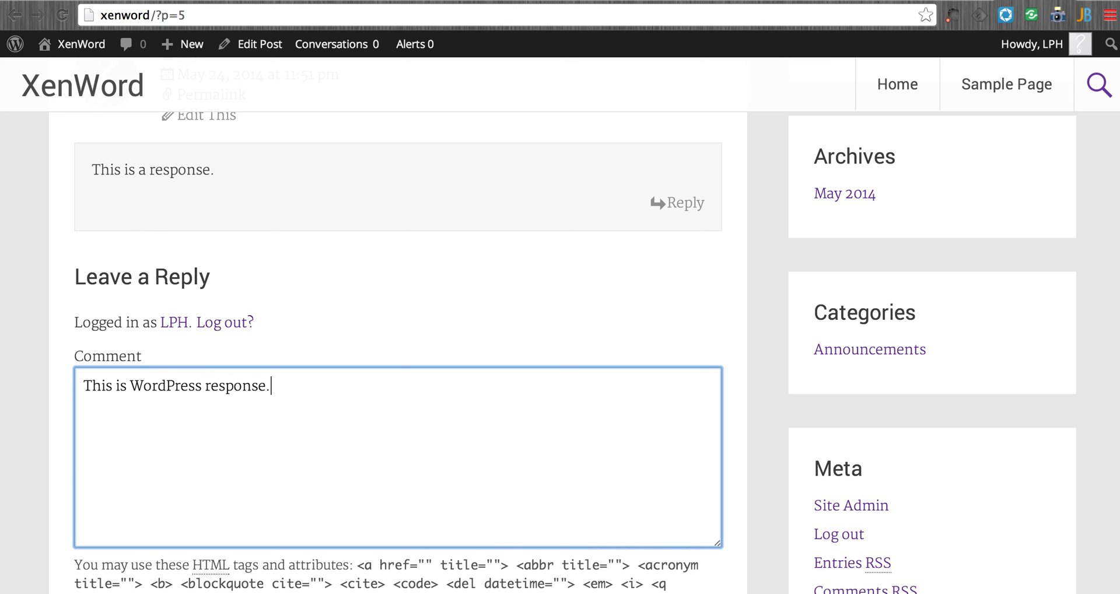
scroll(340, 375, down, 3)
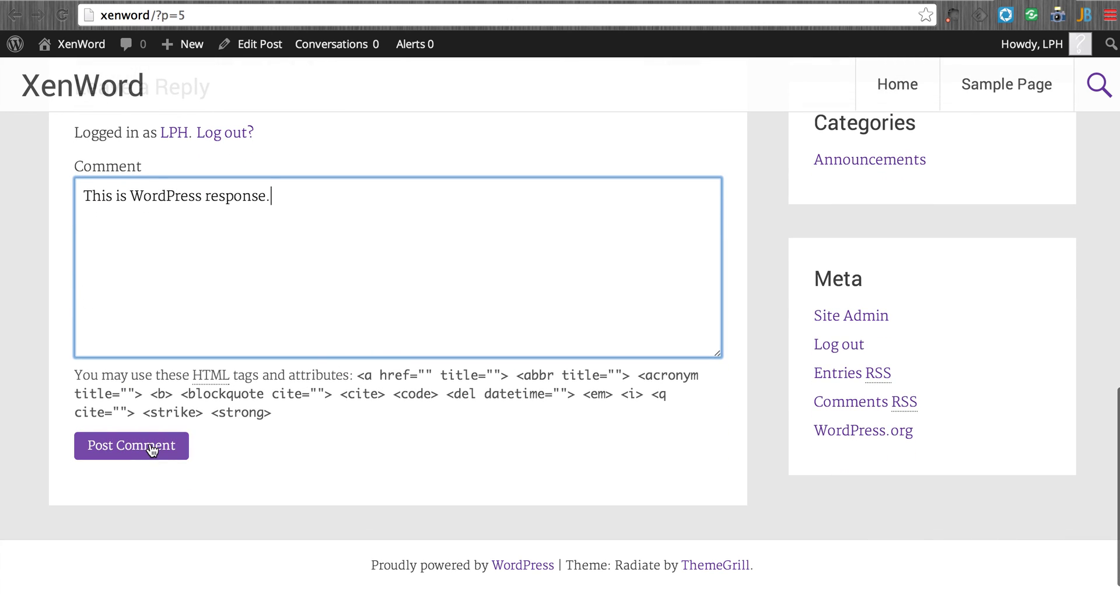
click(152, 447)
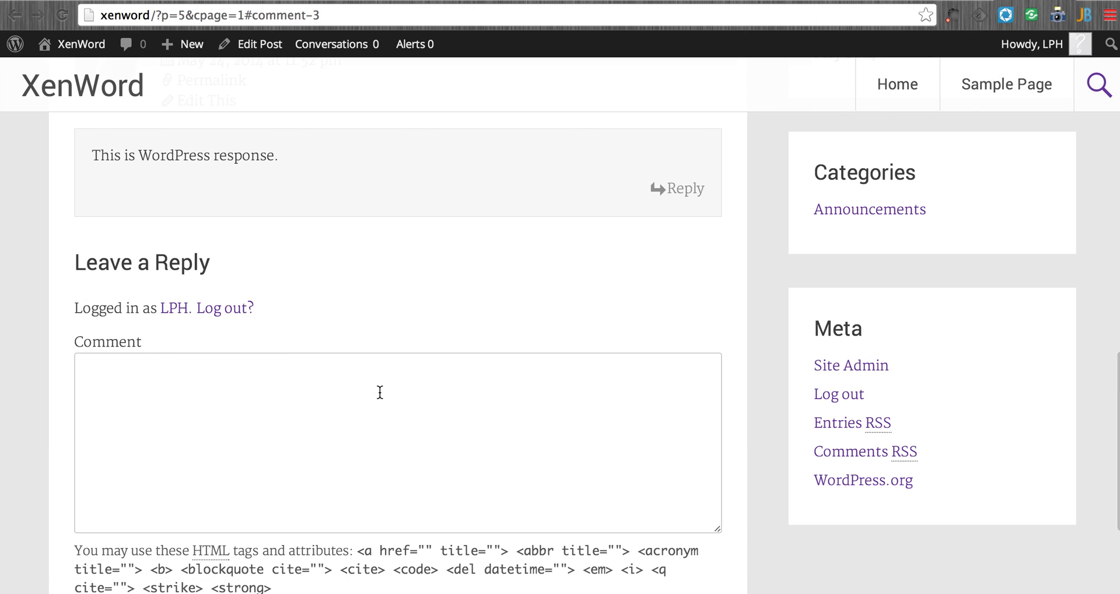
- Follow the blog post's "Discuss in our community" link and check the forum thread for the WordPress comment
scroll(379, 392, up, 15)
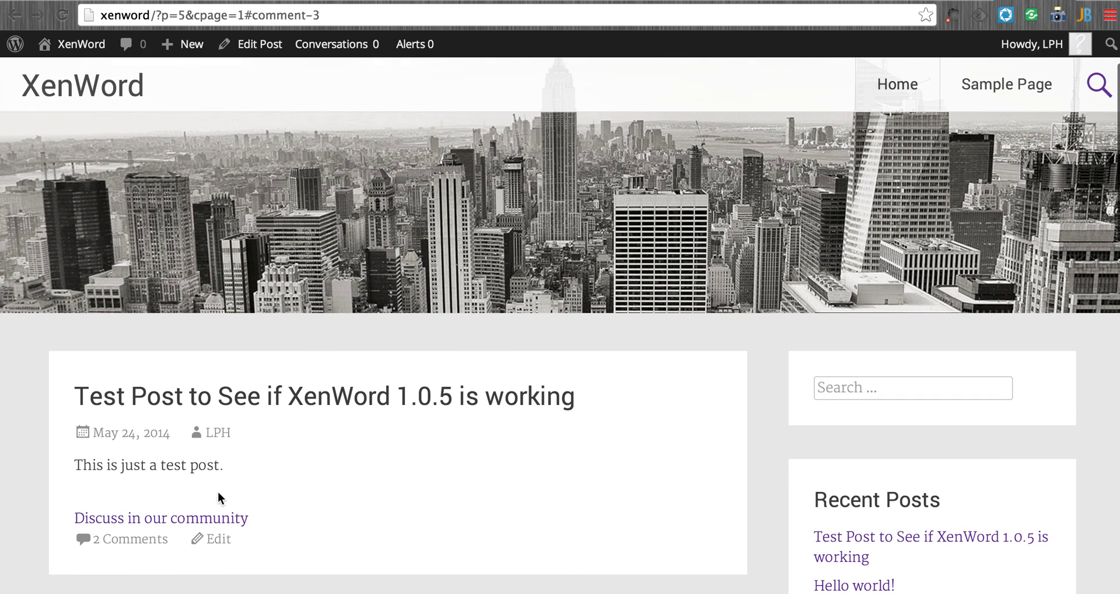
click(210, 518)
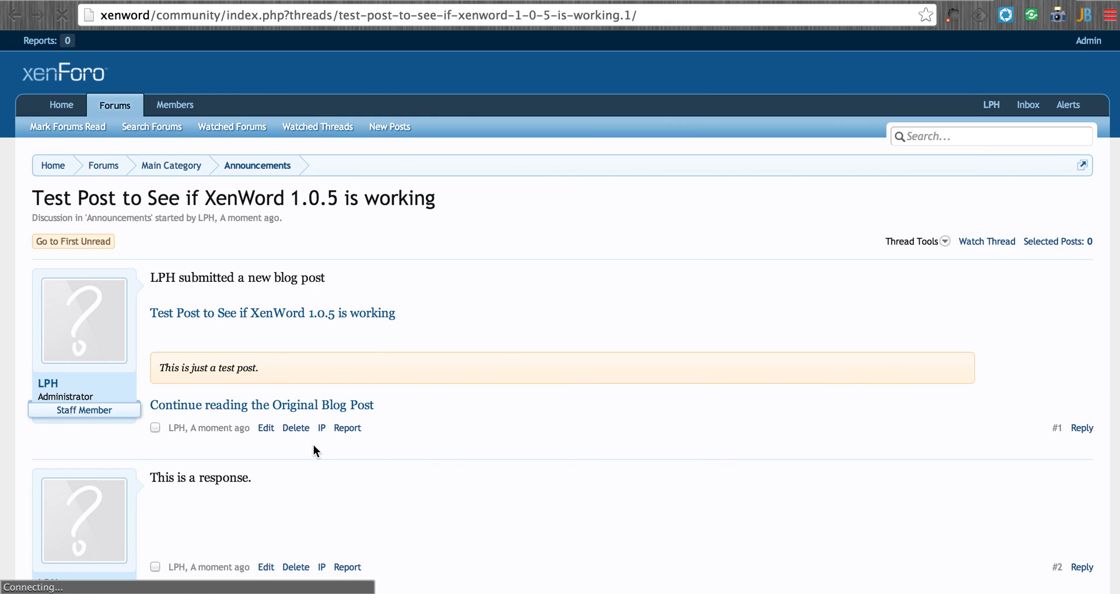
scroll(313, 449, down, 2)
scroll(314, 445, down, 3)
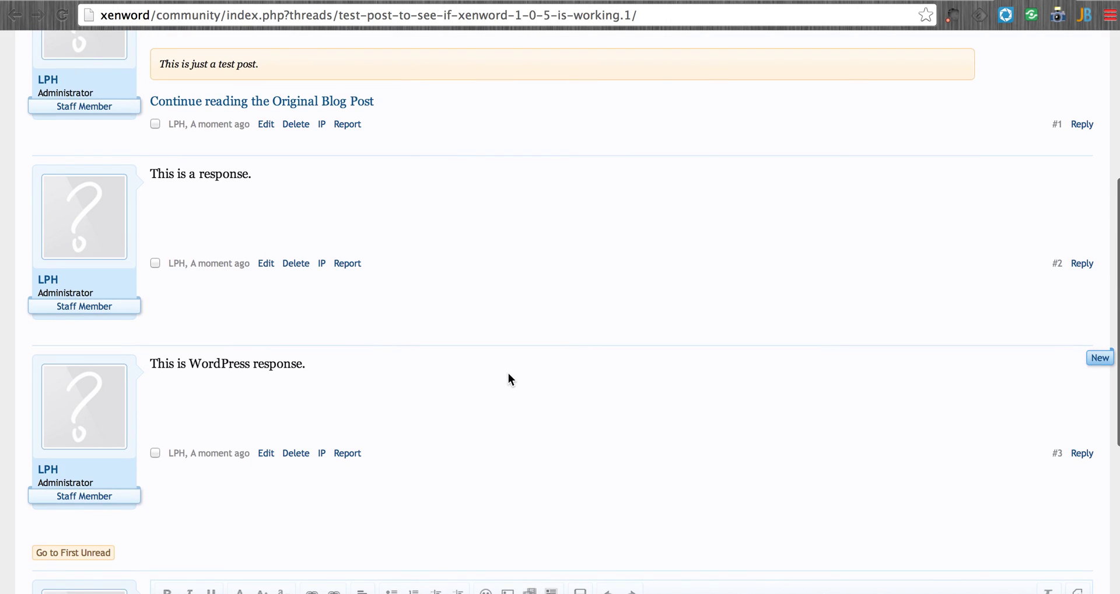